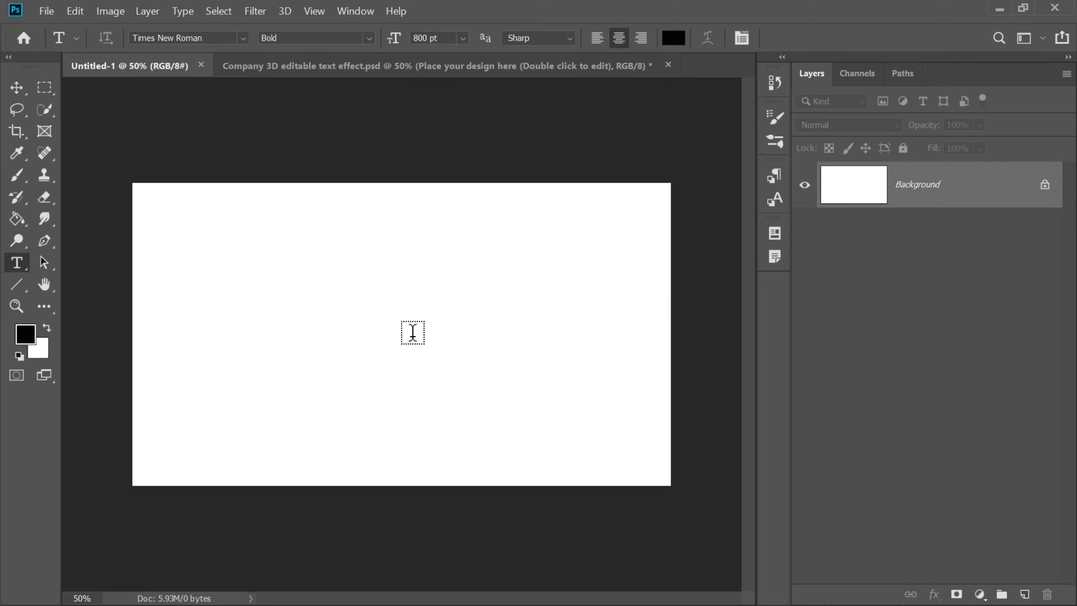
Step: Add the text "S C" in black and move it to the centre of the canvas
{"action": "left_click", "coordinate": [362, 335]}
{"action": "type", "text": "S "}
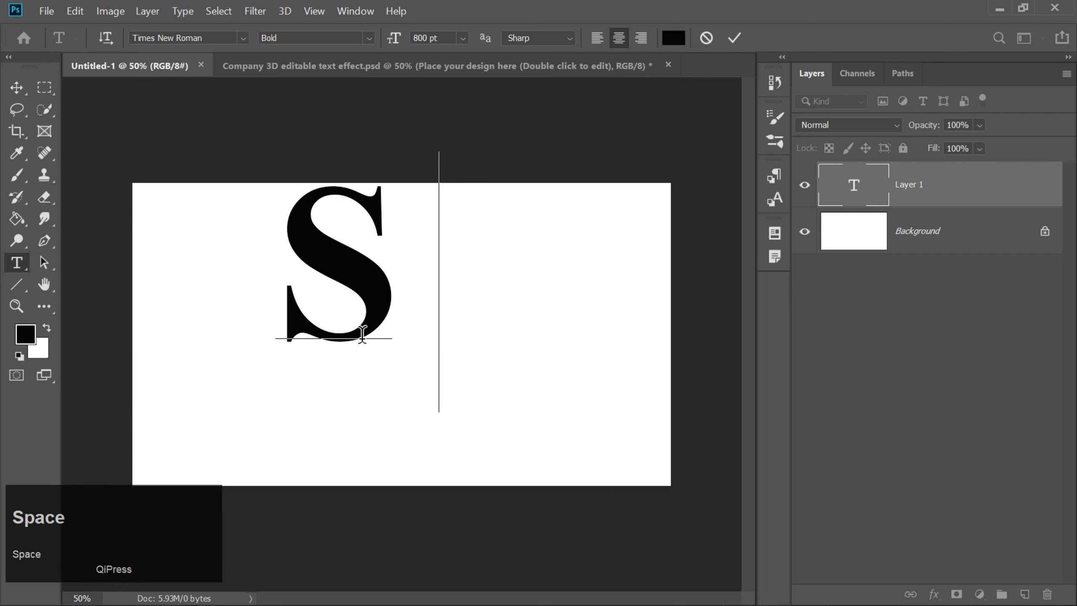
{"action": "type", "text": "C"}
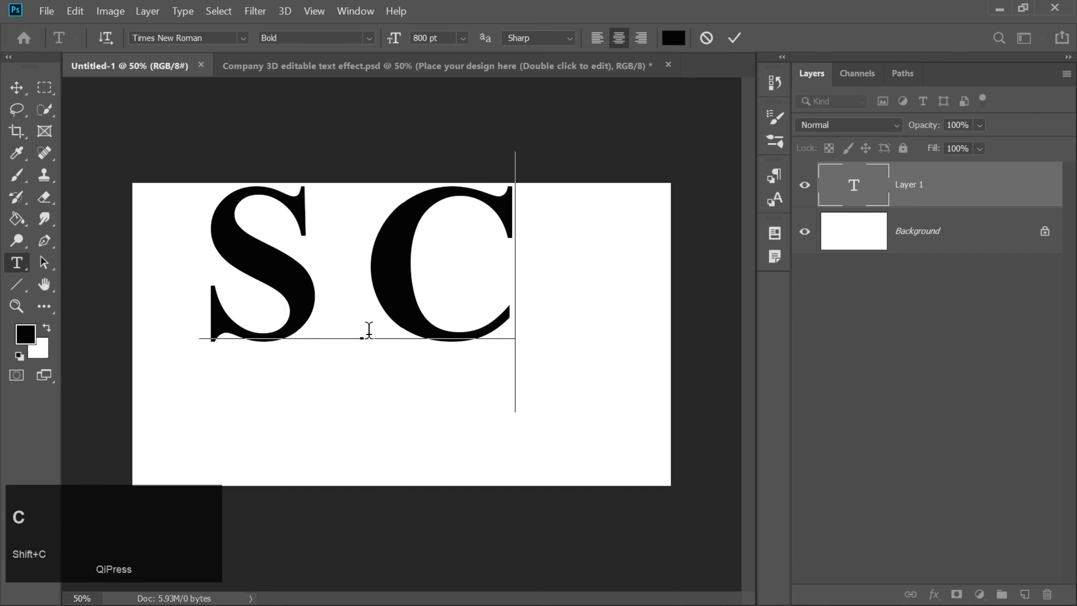
{"action": "left_click", "coordinate": [734, 38]}
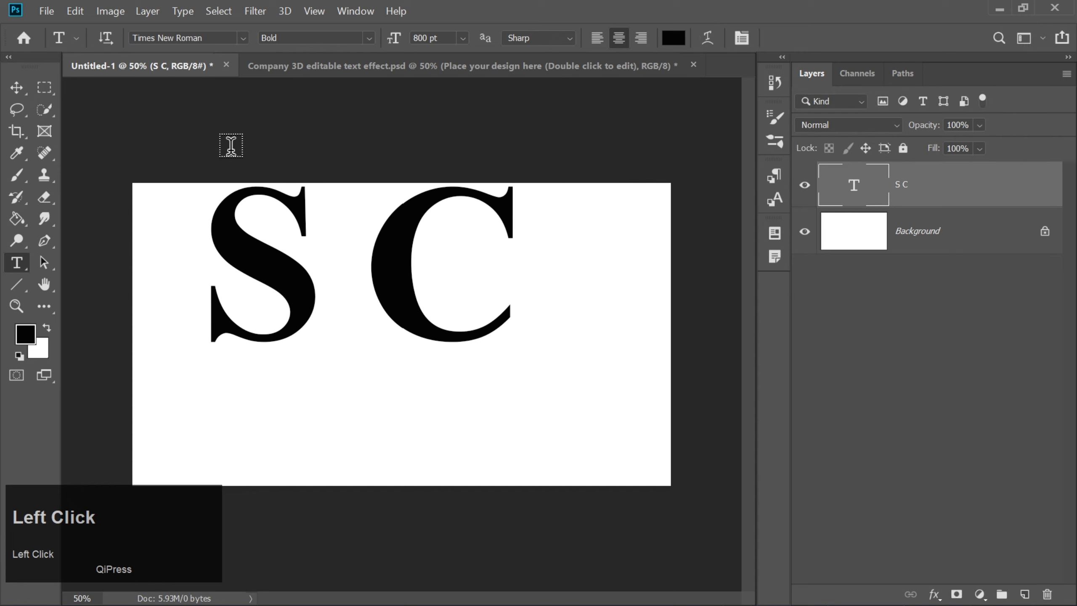
{"action": "left_click", "coordinate": [16, 87]}
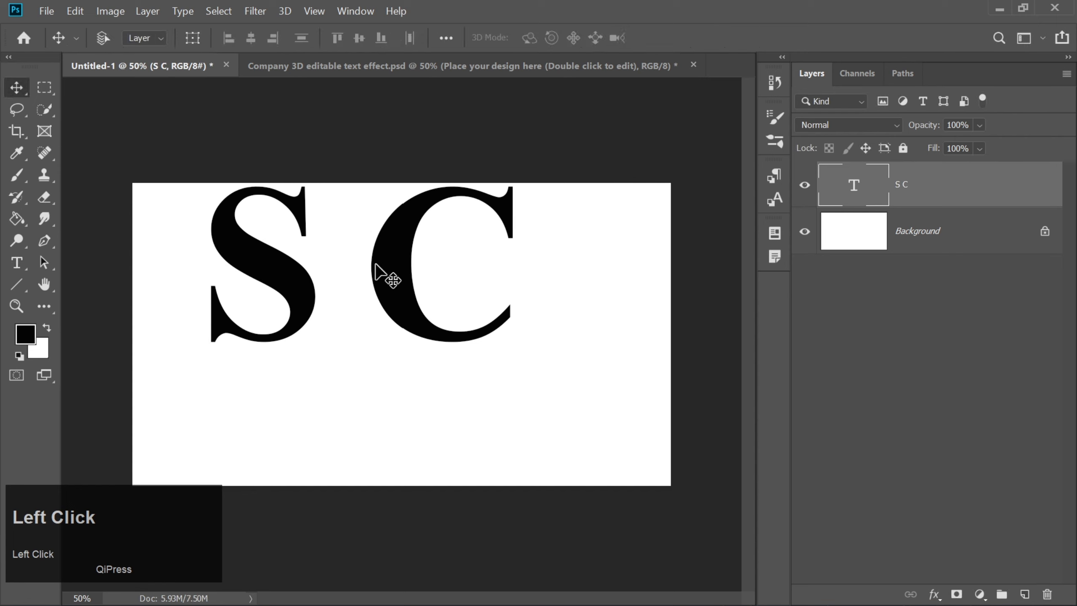
{"action": "left_click_drag", "start_coordinate": [394, 279], "coordinate": [432, 338]}
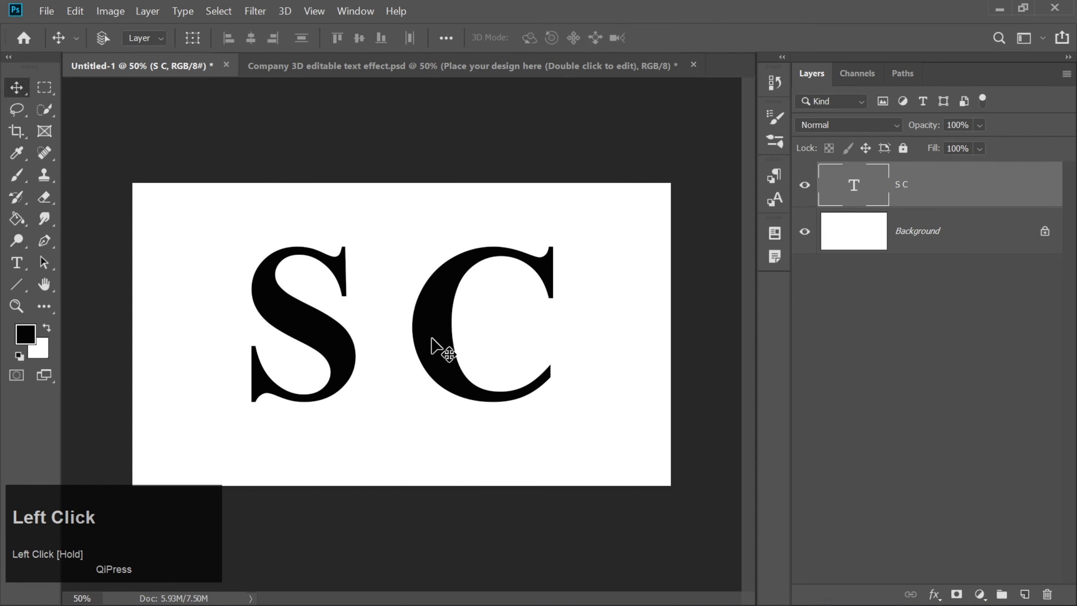
Step: Rasterize the S C text layer and cut the letter C onto its own layer
{"action": "right_click", "coordinate": [961, 198]}
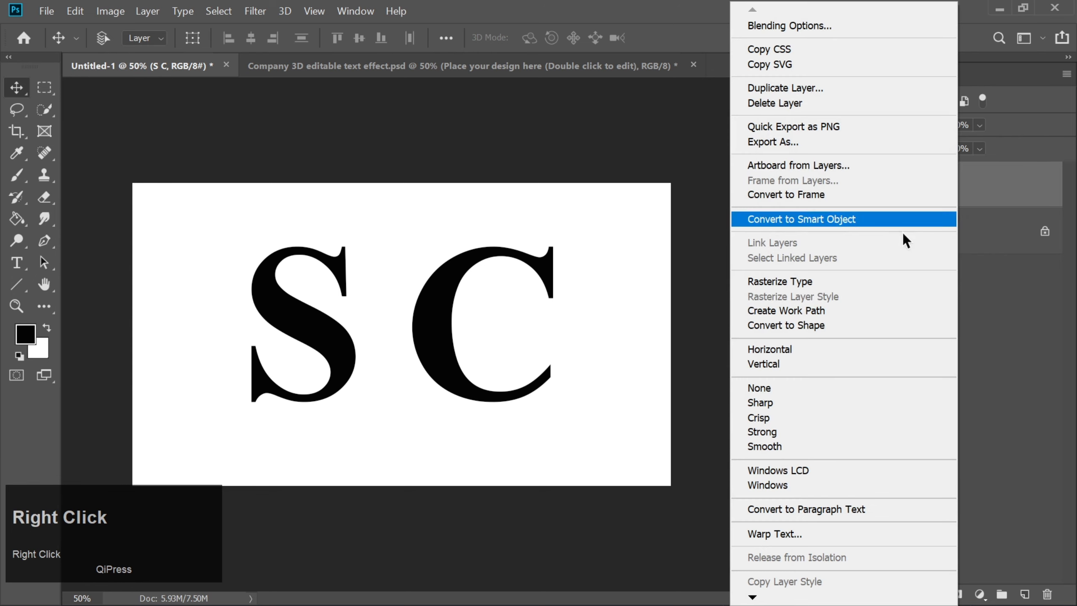
{"action": "left_click", "coordinate": [820, 287]}
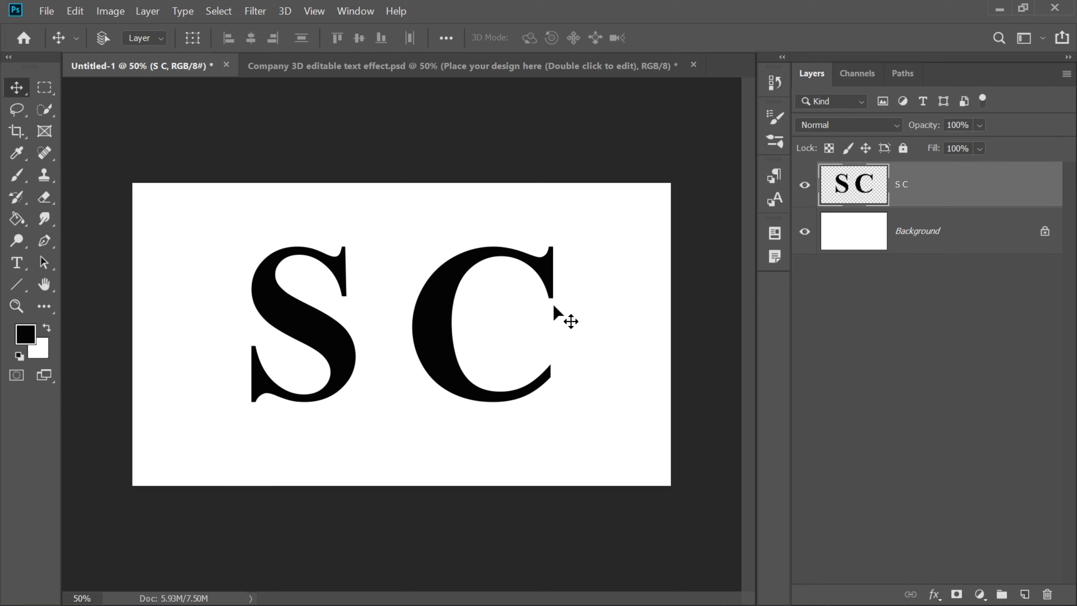
{"action": "left_click", "coordinate": [44, 88]}
{"action": "left_click_drag", "start_coordinate": [397, 243], "coordinate": [596, 425]}
{"action": "right_click", "coordinate": [526, 346]}
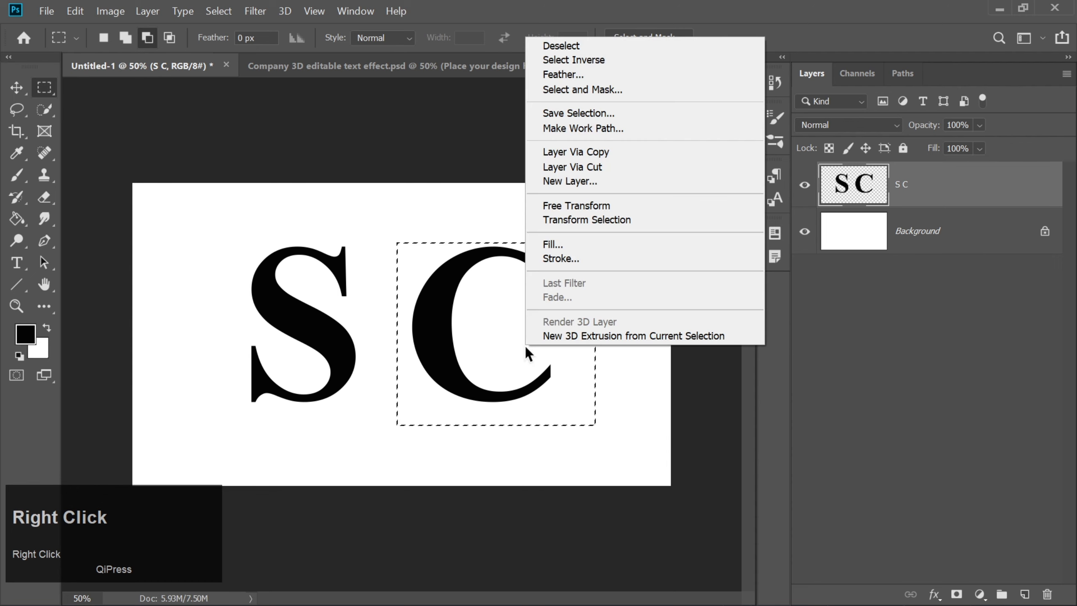
{"action": "left_click", "coordinate": [563, 168]}
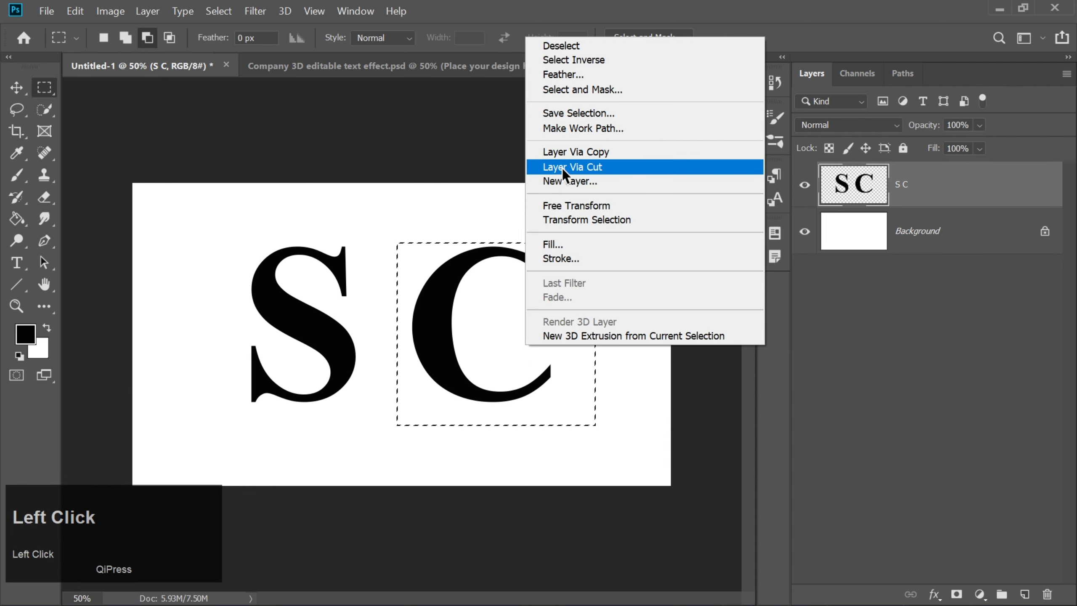
Step: Scale the letter S up proportionally from its centre to about 118%
{"action": "left_click", "coordinate": [17, 87]}
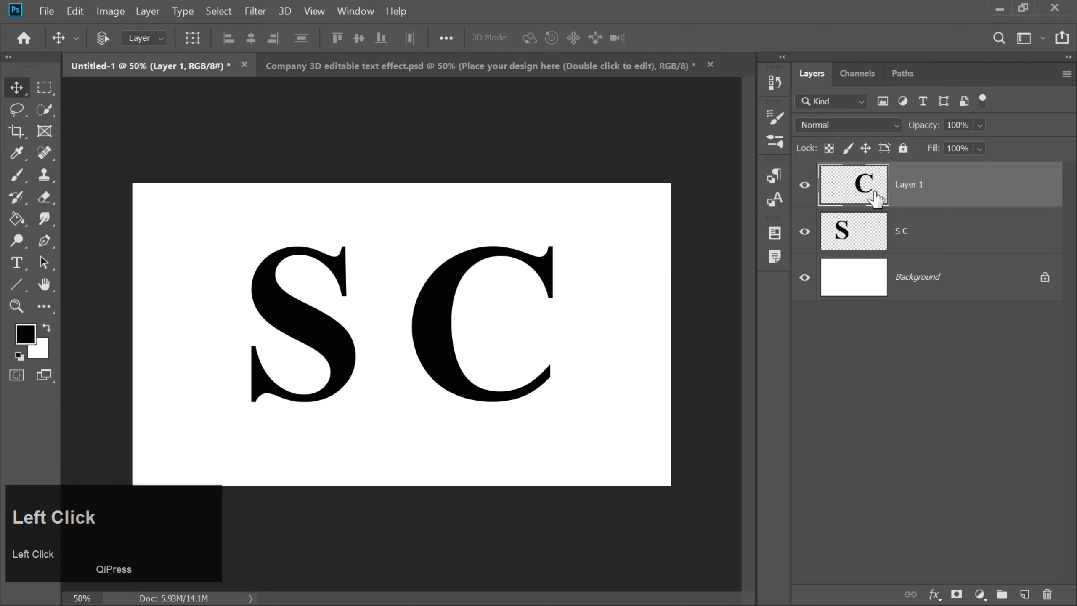
{"action": "left_click", "coordinate": [870, 234]}
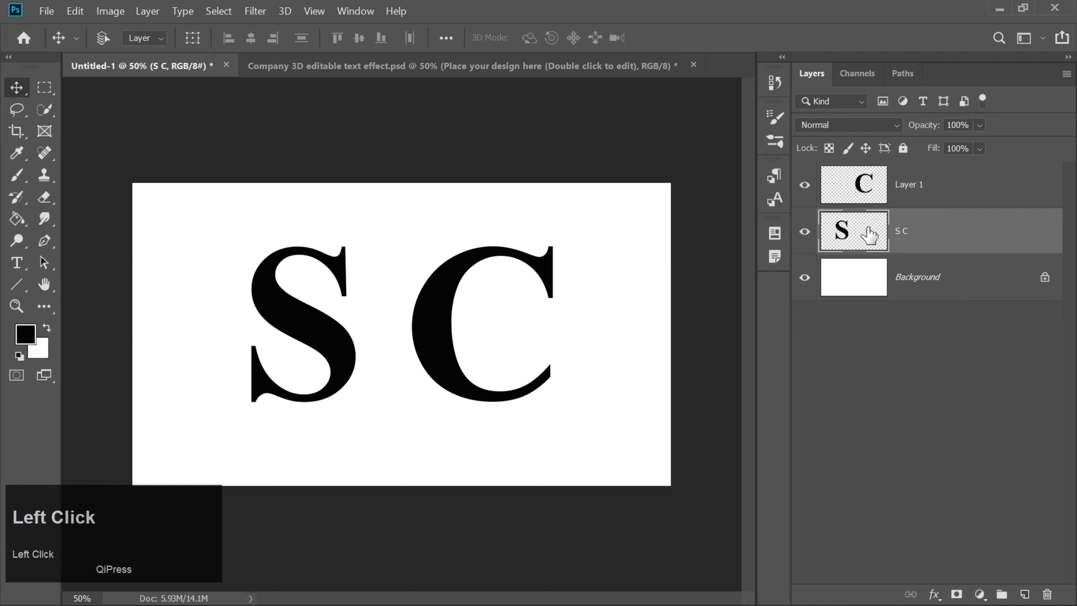
{"action": "key", "text": "ctrl+t"}
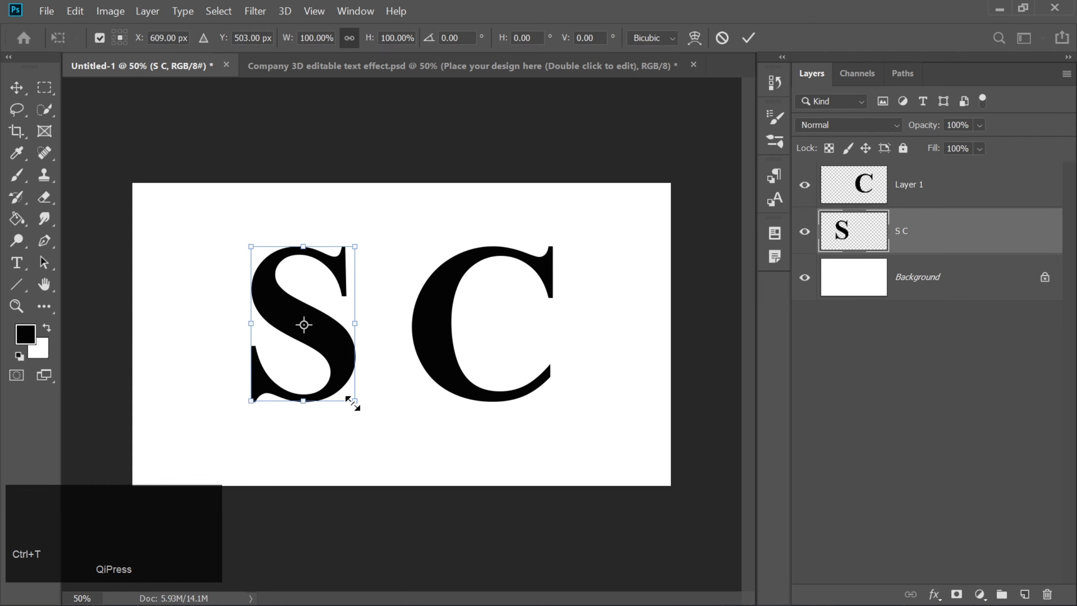
{"action": "left_click_drag", "start_coordinate": [353, 403], "coordinate": [362, 418], "text": "alt"}
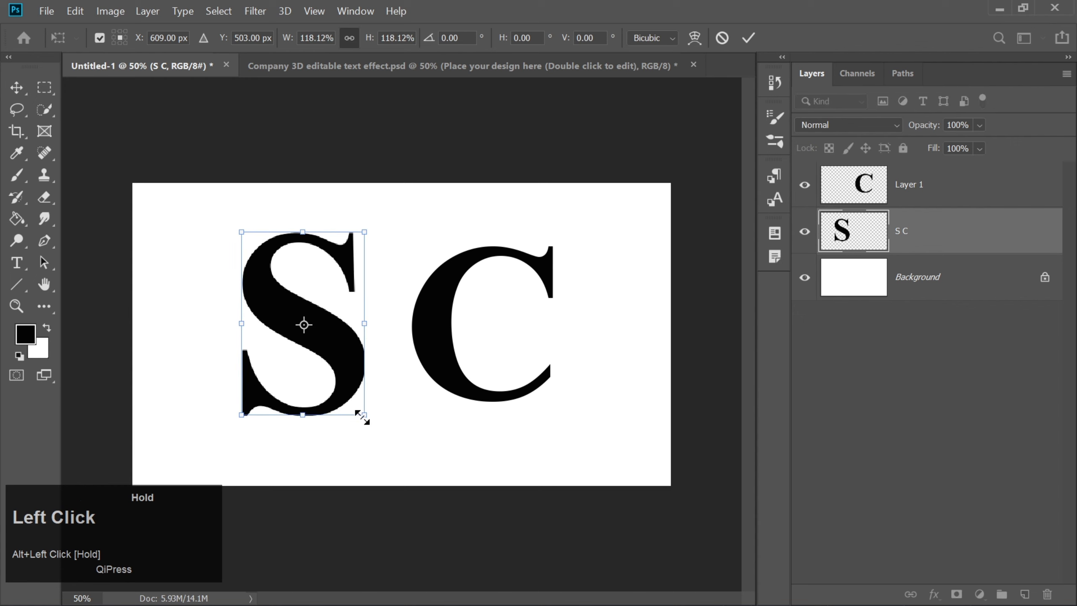
{"action": "key", "text": "Return"}
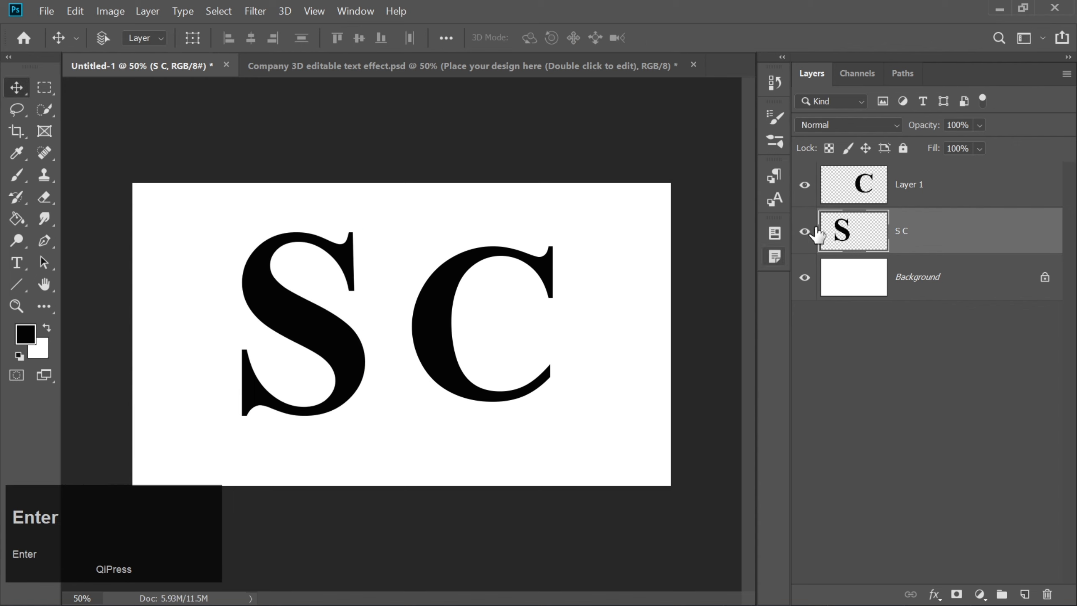
Step: Move the C over the S so the two letters interlock, nudging it slightly down and left
{"action": "left_click", "coordinate": [857, 188]}
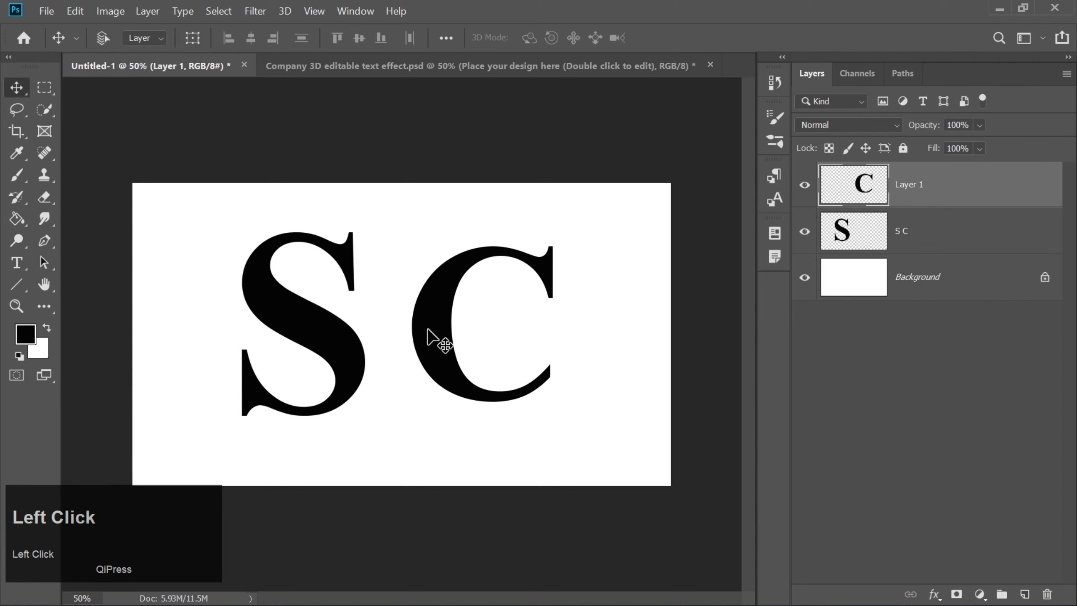
{"action": "left_click_drag", "start_coordinate": [400, 334], "coordinate": [291, 331]}
{"action": "key", "text": "Down"}
{"action": "key", "text": "Down"}
{"action": "key", "text": "Down"}
{"action": "key", "text": "Down"}
{"action": "key", "text": "Down"}
{"action": "key", "text": "Down"}
{"action": "key", "text": "Down"}
{"action": "key", "text": "Down"}
{"action": "key", "text": "Down"}
{"action": "key", "text": "Down"}
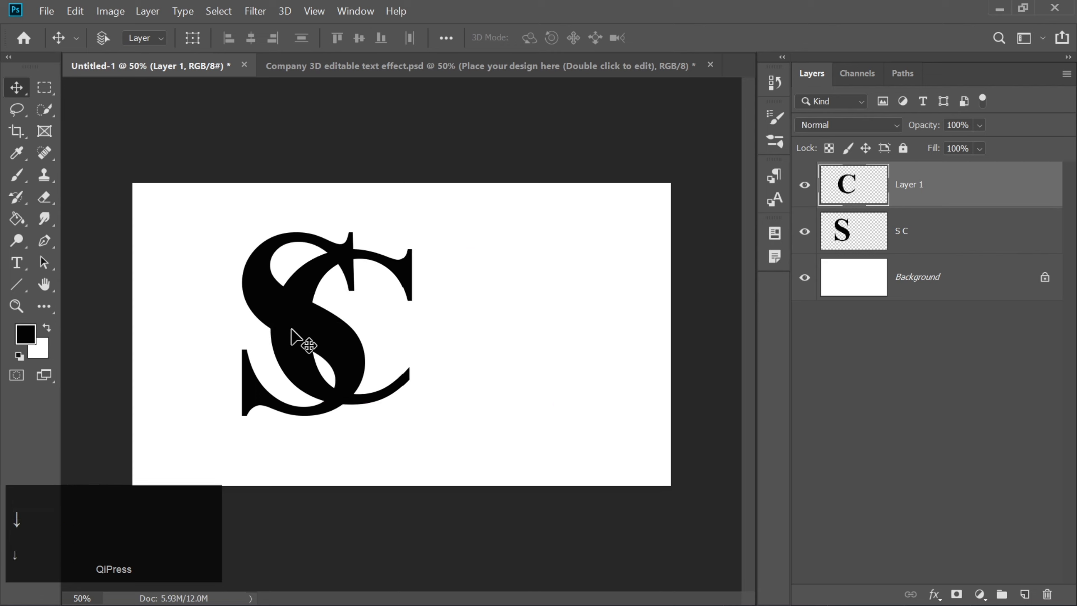
{"action": "key", "text": "Left"}
{"action": "key", "text": "Left"}
{"action": "key", "text": "Left"}
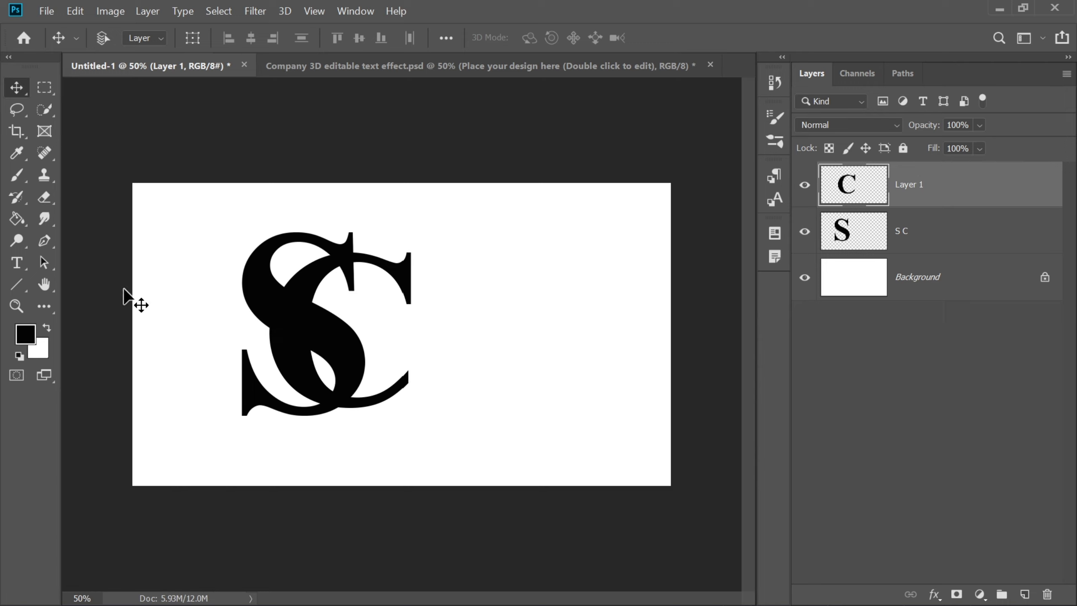
Step: Fill the letter S with red (fa0303) on its own layer using the Paint Bucket
{"action": "left_click", "coordinate": [857, 236]}
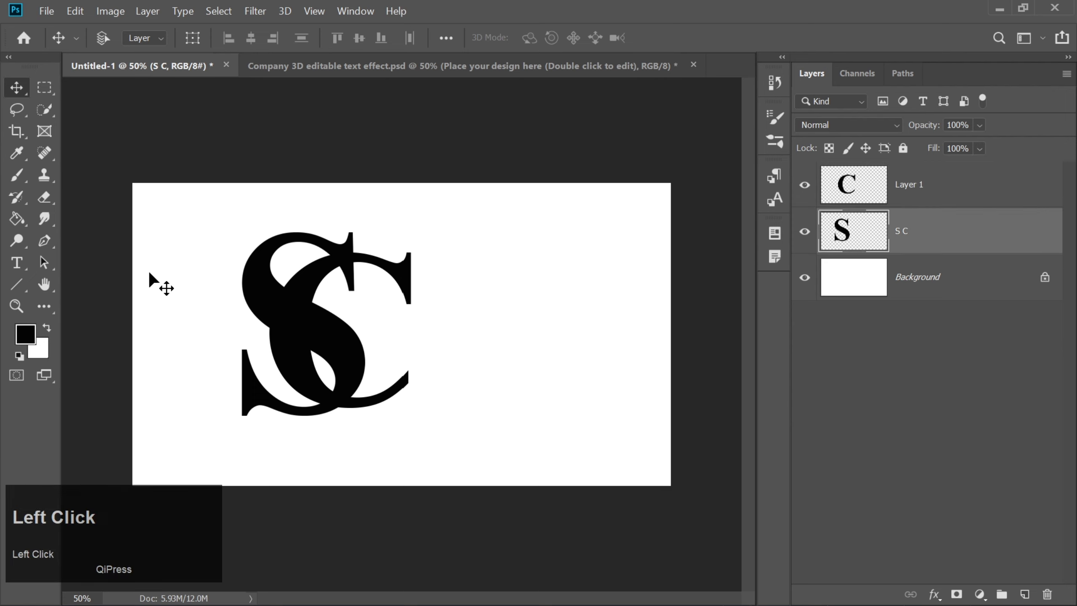
{"action": "left_click", "coordinate": [17, 219]}
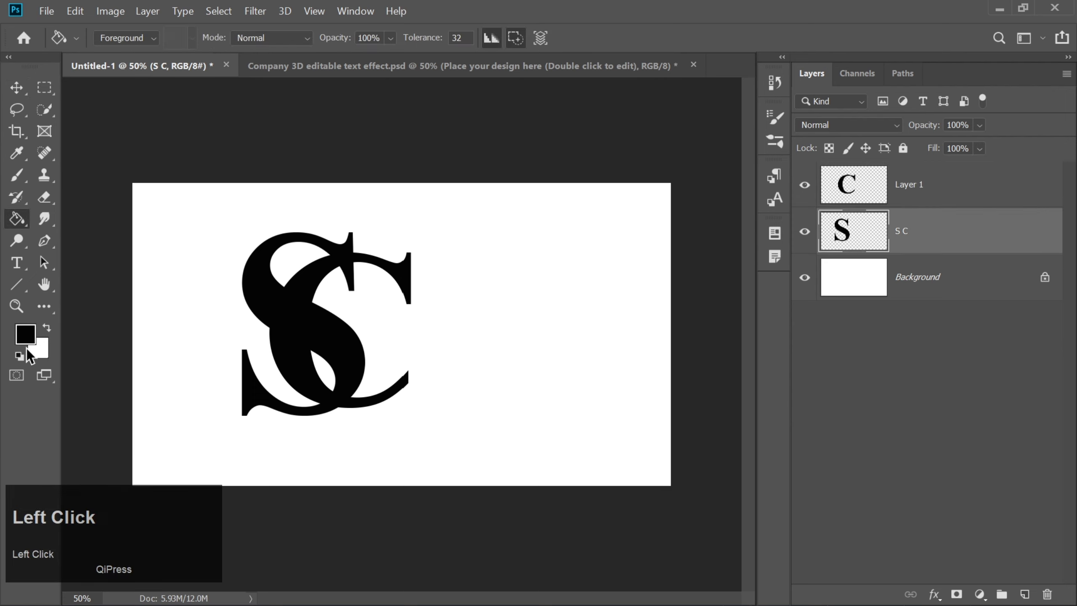
{"action": "left_click", "coordinate": [24, 334]}
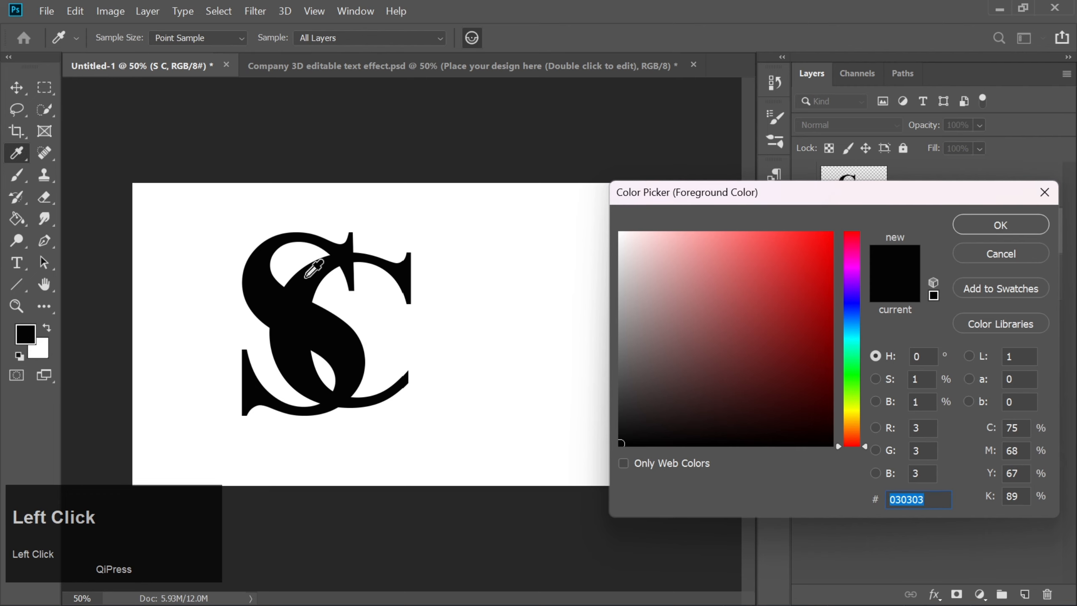
{"action": "left_click", "coordinate": [830, 237]}
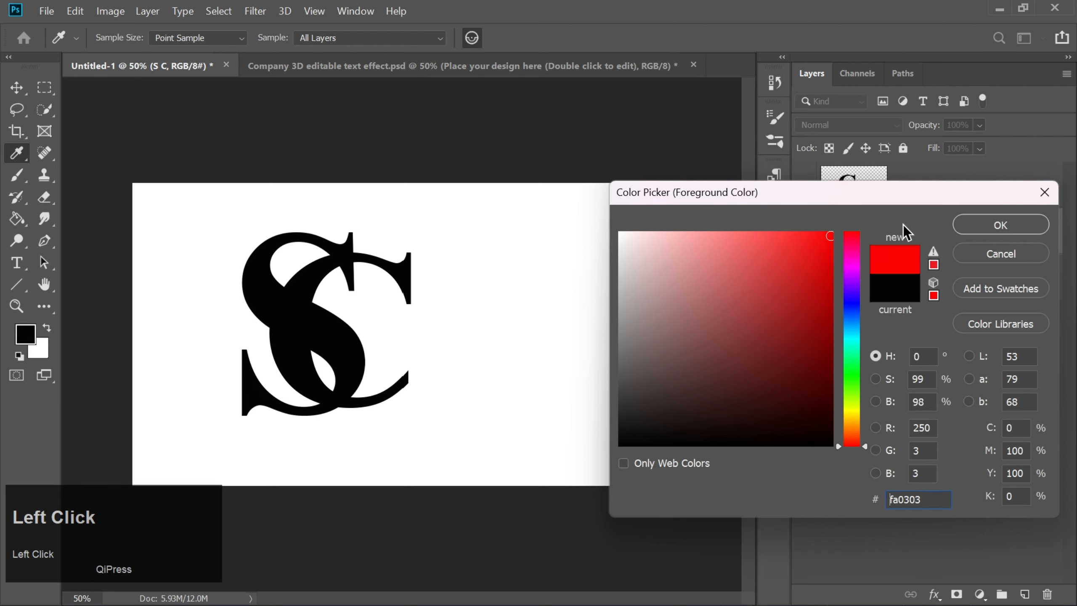
{"action": "left_click", "coordinate": [983, 233]}
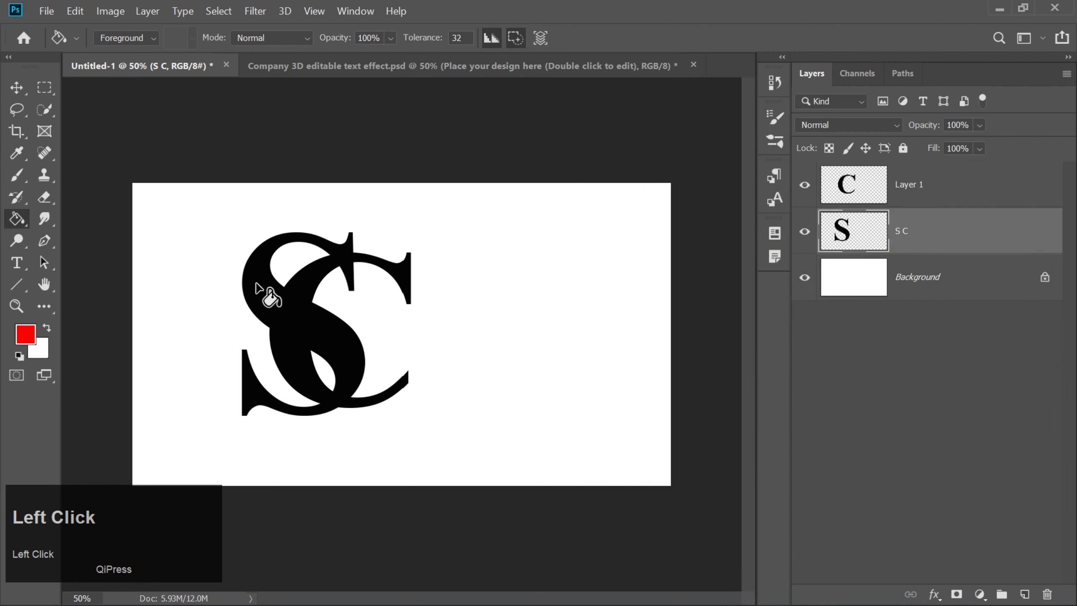
{"action": "left_click", "coordinate": [259, 285]}
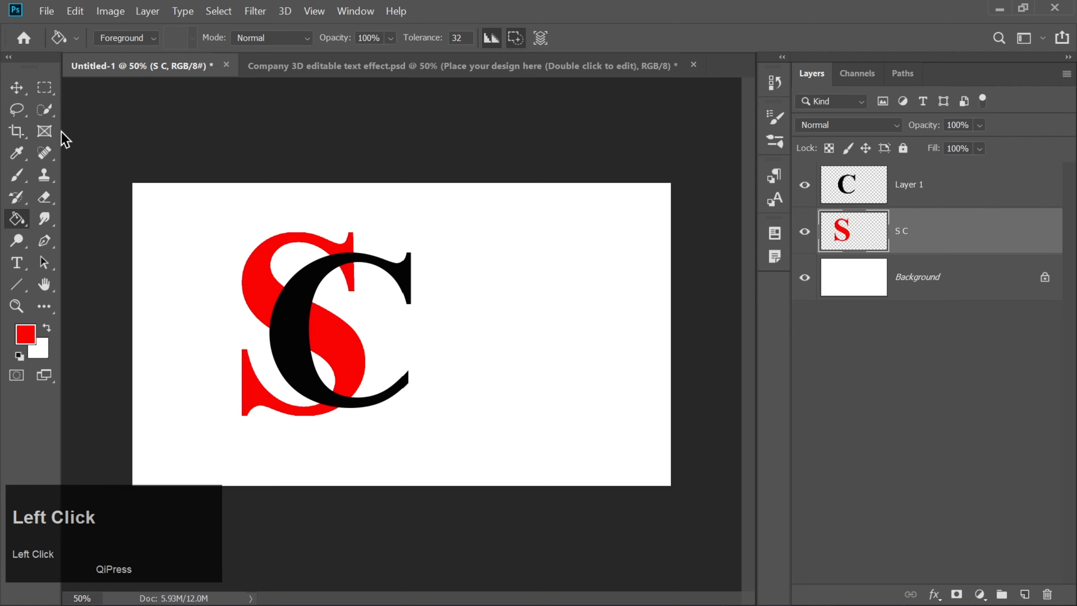
Step: Duplicate the C layer with the original hidden, and erase the copy except for the two short strokes crossing the S
{"action": "left_click", "coordinate": [18, 89]}
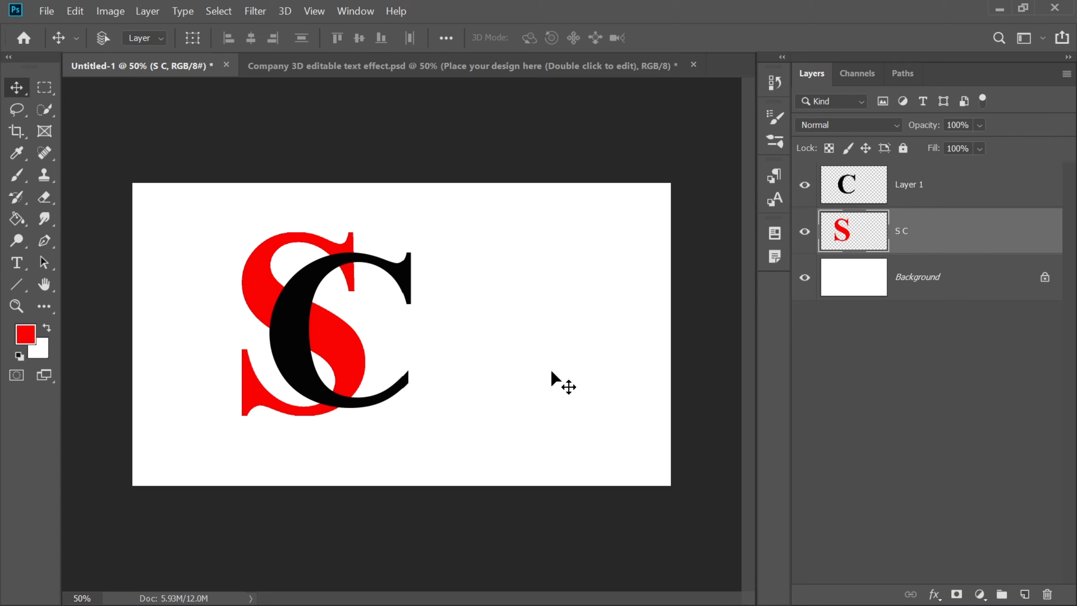
{"action": "left_click", "coordinate": [867, 192]}
{"action": "key", "text": "ctrl+j"}
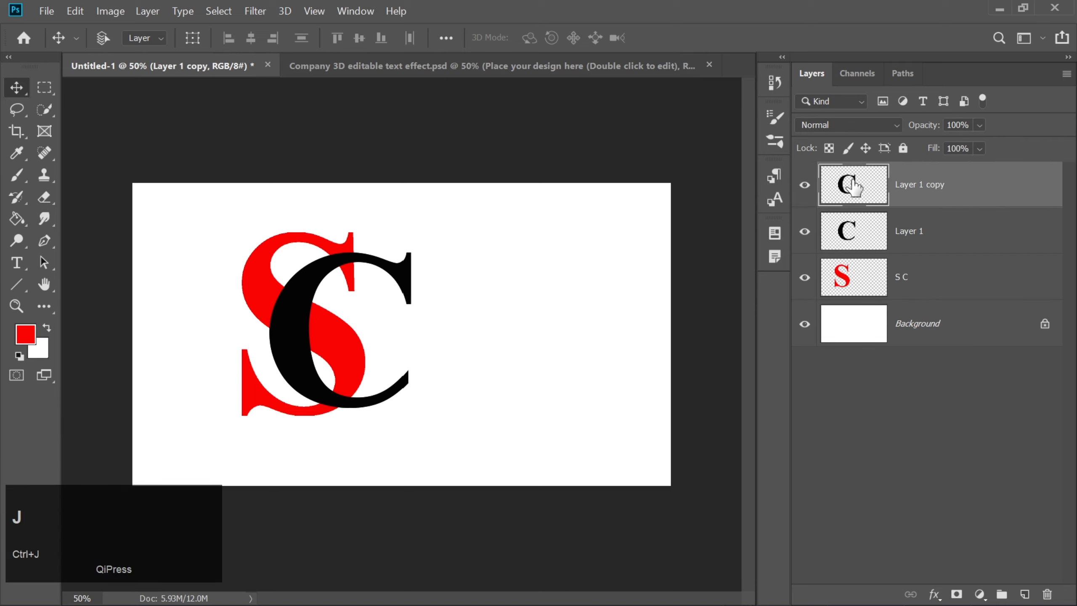
{"action": "left_click", "coordinate": [804, 233]}
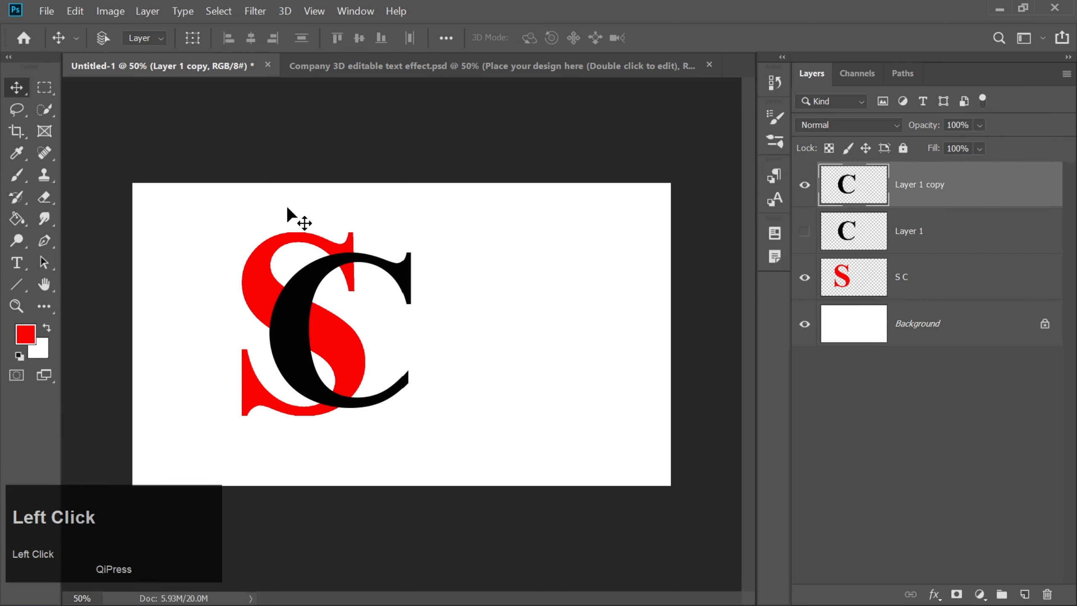
{"action": "left_click", "coordinate": [44, 197]}
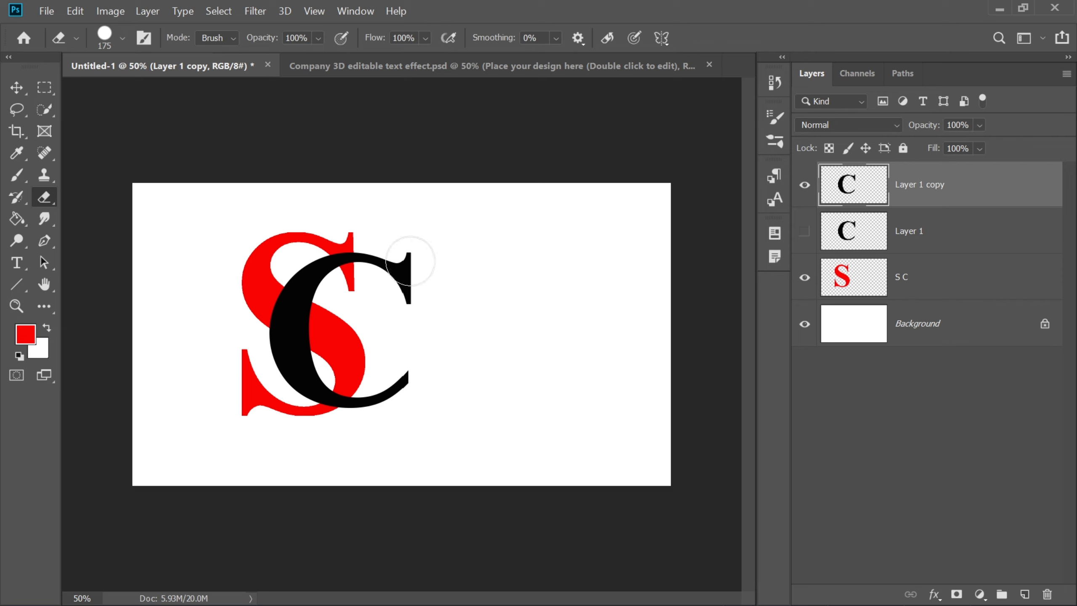
{"action": "mouse_move", "coordinate": [410, 261]}
{"action": "left_mouse_down"}
{"action": "mouse_move", "coordinate": [383, 343]}
{"action": "mouse_move", "coordinate": [313, 312]}
{"action": "mouse_move", "coordinate": [295, 275]}
{"action": "mouse_move", "coordinate": [272, 330]}
{"action": "mouse_move", "coordinate": [287, 365]}
{"action": "mouse_move", "coordinate": [403, 347]}
{"action": "mouse_move", "coordinate": [393, 416]}
{"action": "mouse_move", "coordinate": [393, 389]}
{"action": "left_mouse_up"}
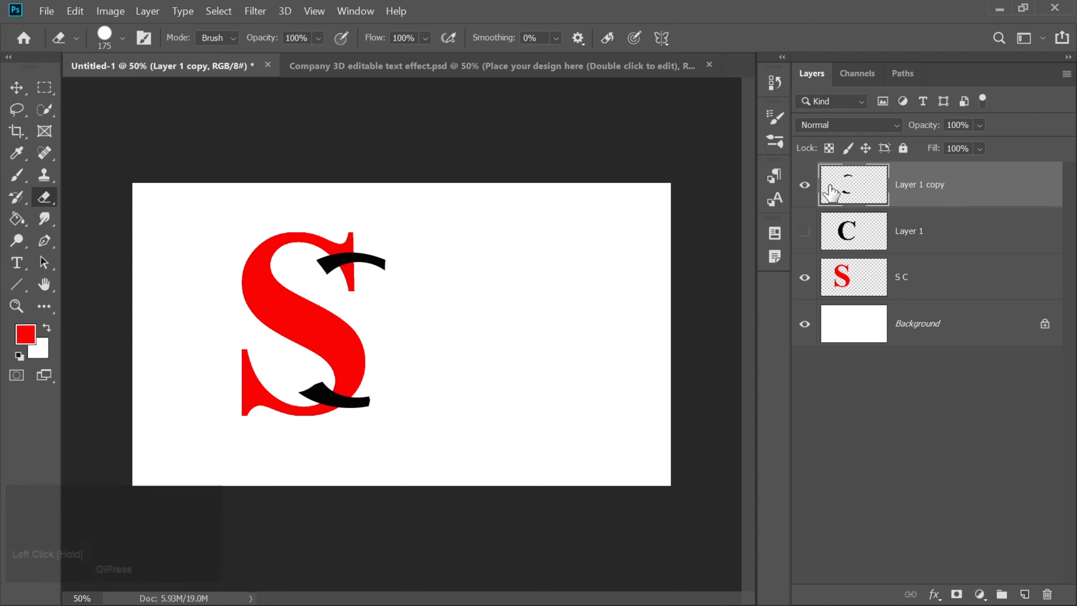
Step: Load the remaining C strokes as a selection and expand it by 12 pixels
{"action": "left_click", "coordinate": [845, 186], "text": "ctrl"}
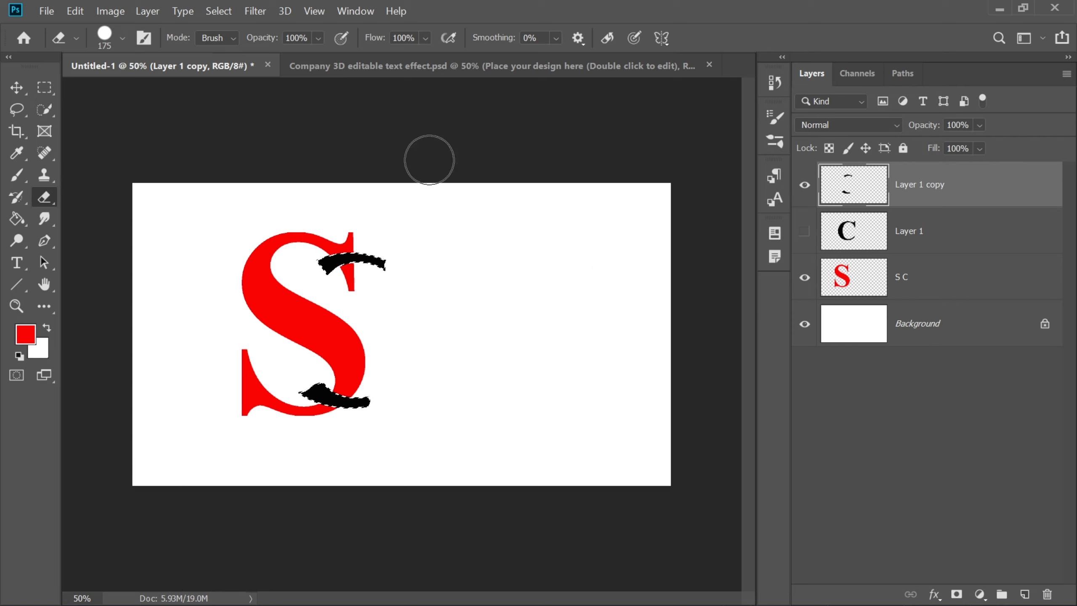
{"action": "left_click", "coordinate": [223, 13]}
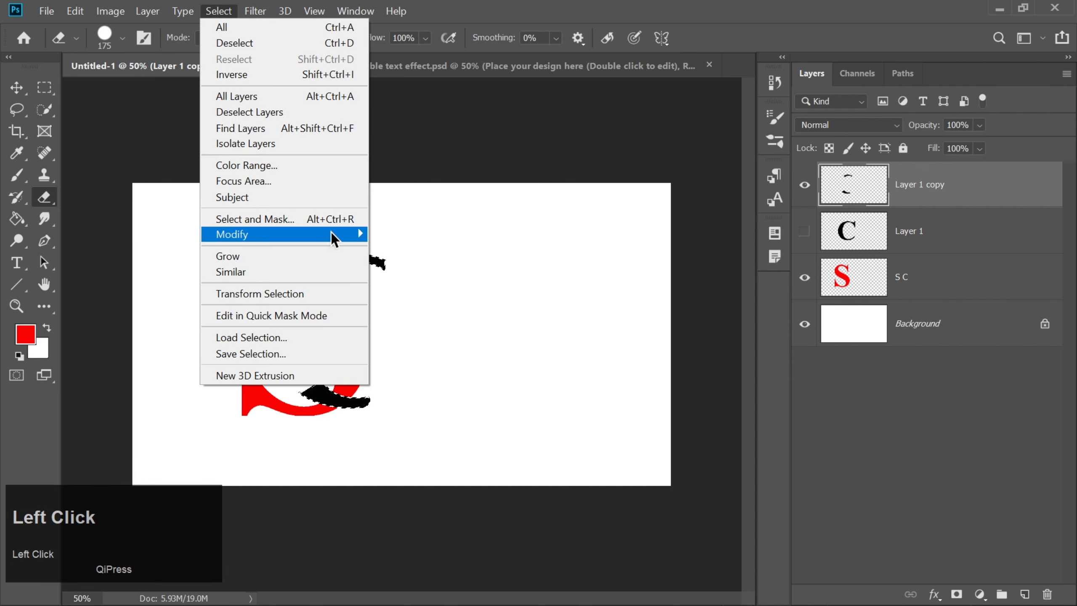
{"action": "mouse_move", "coordinate": [332, 235]}
{"action": "left_click", "coordinate": [392, 265]}
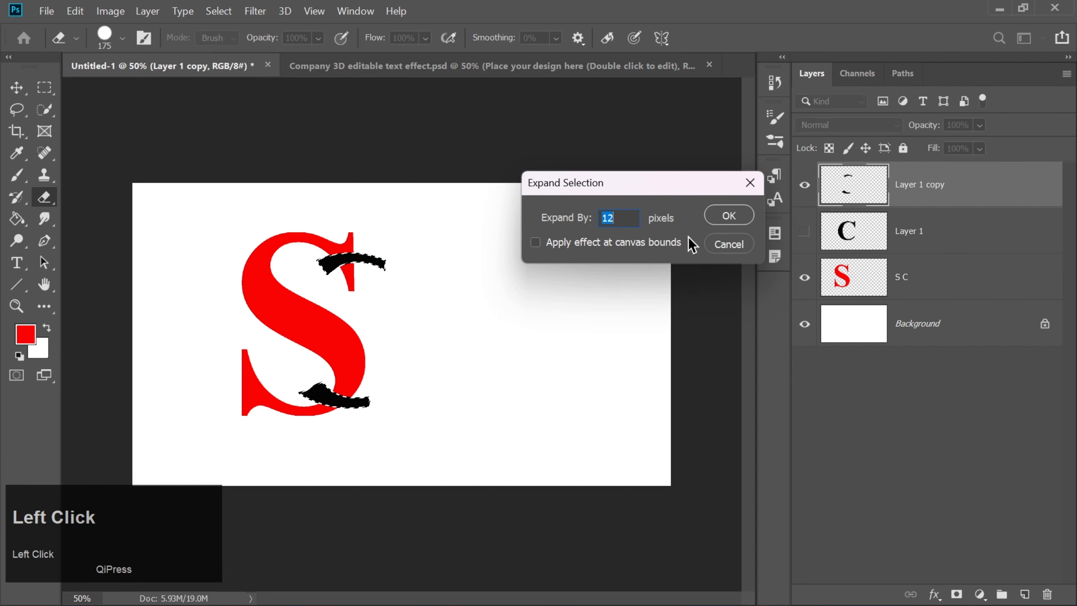
{"action": "left_click", "coordinate": [716, 215]}
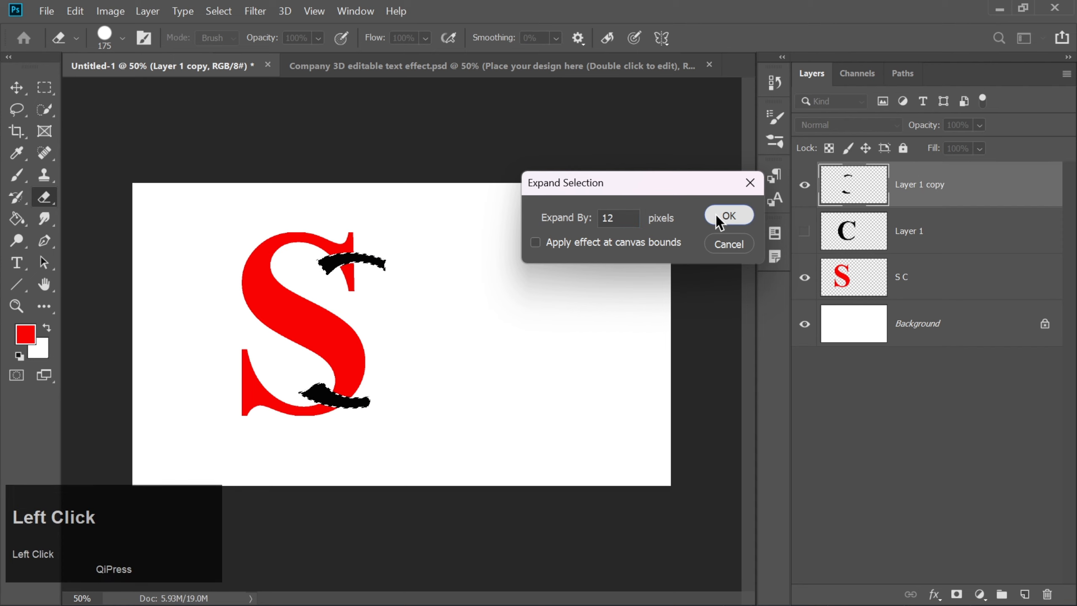
Step: Cut the expanded selection out of the S layer, deselect, and delete the Layer 1 copy layer
{"action": "left_click", "coordinate": [855, 275]}
{"action": "key", "text": "Delete"}
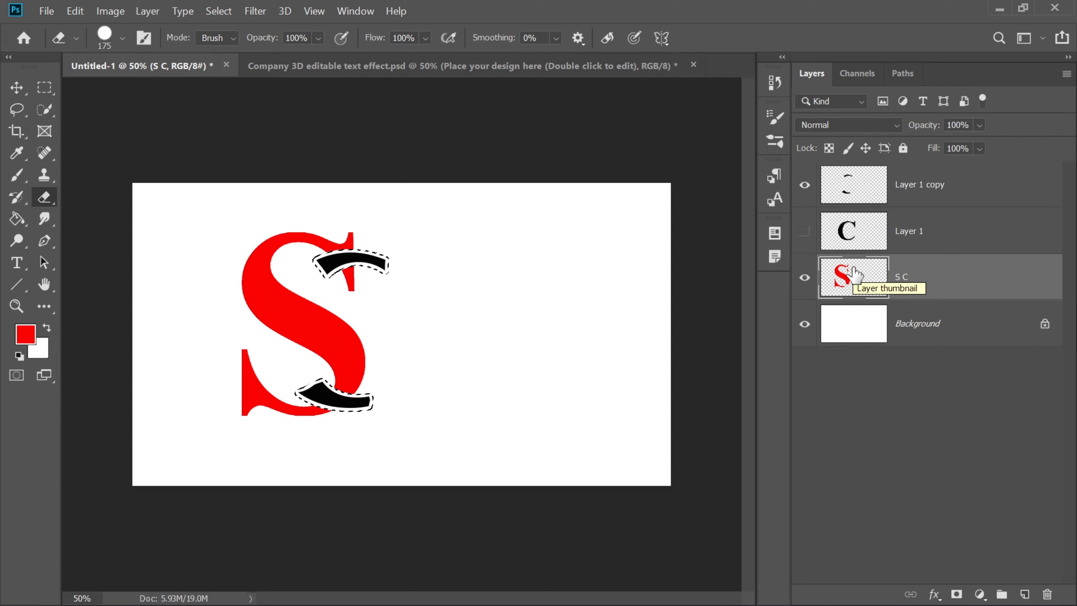
{"action": "key", "text": "ctrl+d"}
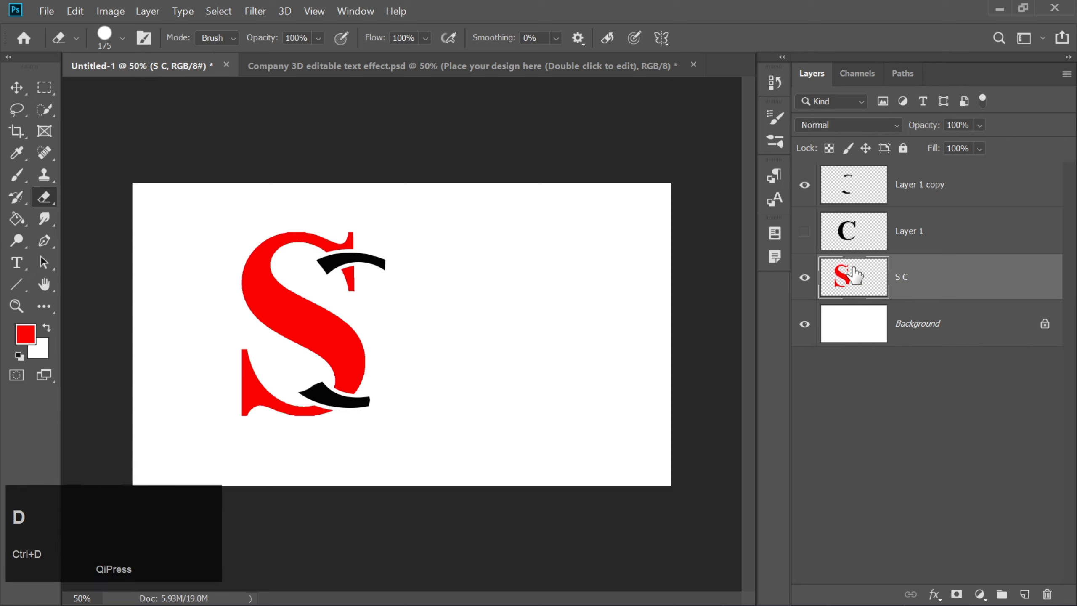
{"action": "left_click", "coordinate": [862, 188]}
{"action": "key", "text": "Delete"}
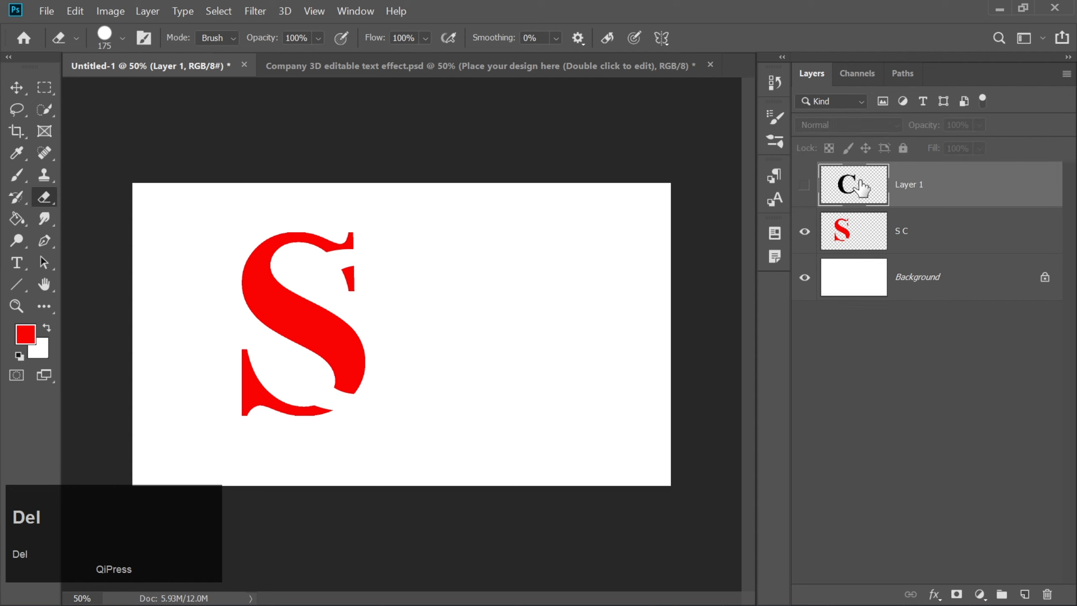
Step: Show the C layer again, duplicate the S C layer, and place the copy above the C layer
{"action": "left_click", "coordinate": [807, 187]}
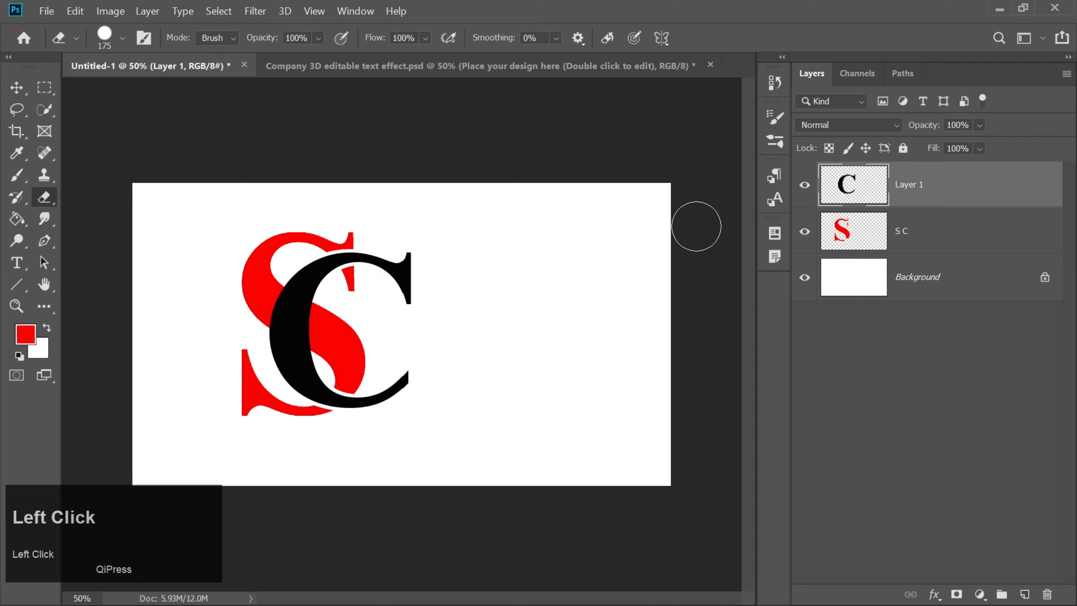
{"action": "left_click", "coordinate": [874, 240]}
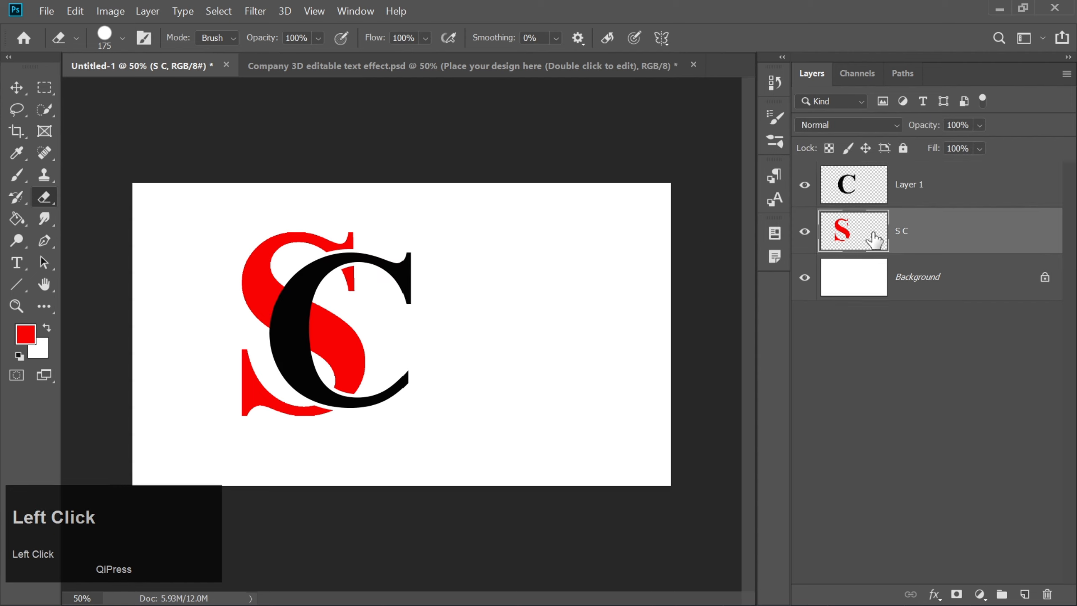
{"action": "key", "text": "ctrl+j"}
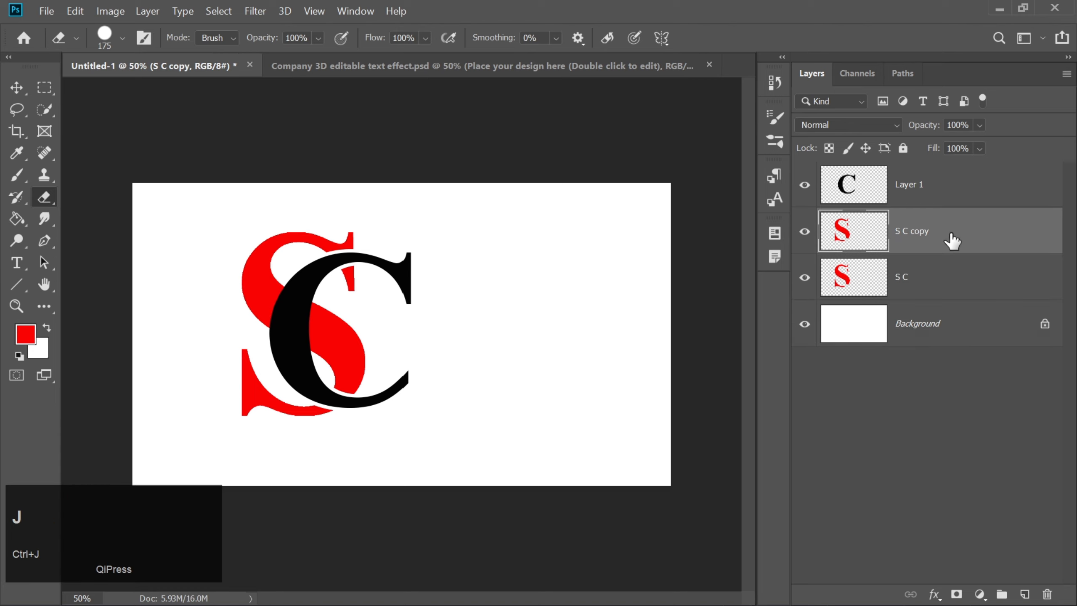
{"action": "mouse_move", "coordinate": [952, 240]}
{"action": "left_mouse_down"}
{"action": "mouse_move", "coordinate": [960, 179]}
{"action": "mouse_move", "coordinate": [935, 187]}
{"action": "left_mouse_up"}
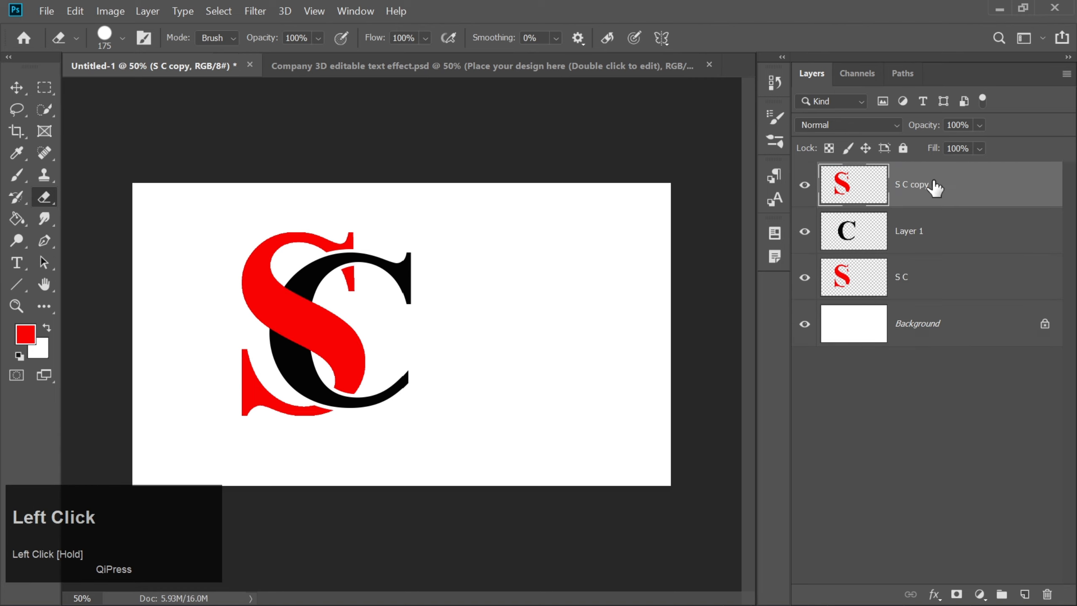
Step: Hide the original S C layer and erase the copy except for the diagonal strip crossing the C's thick stem
{"action": "left_click", "coordinate": [804, 277]}
{"action": "mouse_move", "coordinate": [341, 274]}
{"action": "left_mouse_down"}
{"action": "mouse_move", "coordinate": [313, 226]}
{"action": "mouse_move", "coordinate": [252, 234]}
{"action": "mouse_move", "coordinate": [229, 264]}
{"action": "mouse_move", "coordinate": [272, 237]}
{"action": "mouse_move", "coordinate": [381, 252]}
{"action": "mouse_move", "coordinate": [343, 394]}
{"action": "mouse_move", "coordinate": [301, 424]}
{"action": "mouse_move", "coordinate": [232, 371]}
{"action": "mouse_move", "coordinate": [323, 415]}
{"action": "mouse_move", "coordinate": [380, 412]}
{"action": "mouse_move", "coordinate": [265, 403]}
{"action": "mouse_move", "coordinate": [414, 298]}
{"action": "left_mouse_up"}
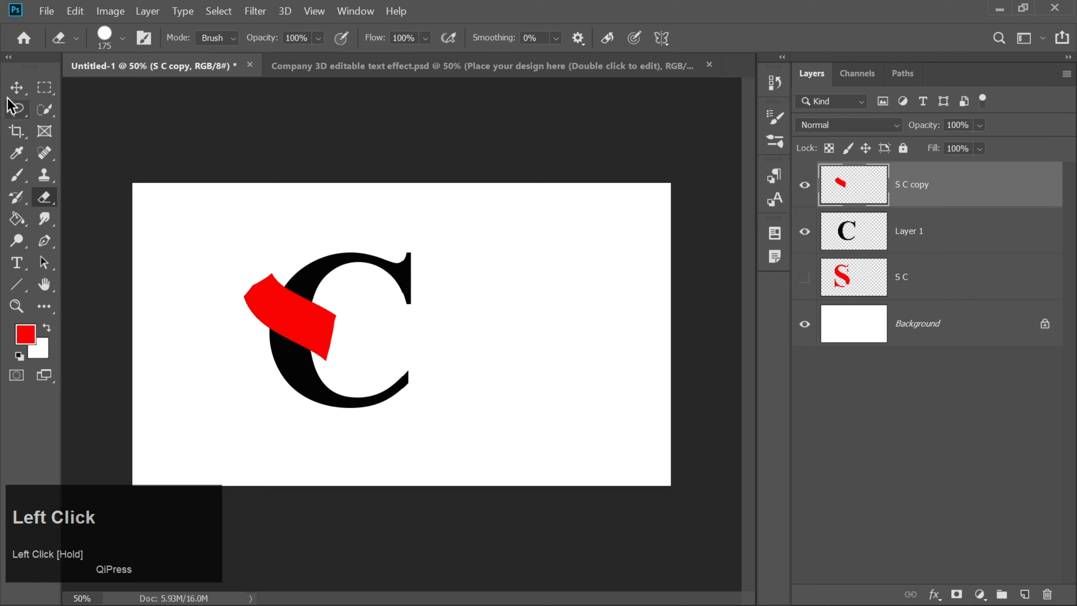
{"action": "left_click", "coordinate": [16, 87]}
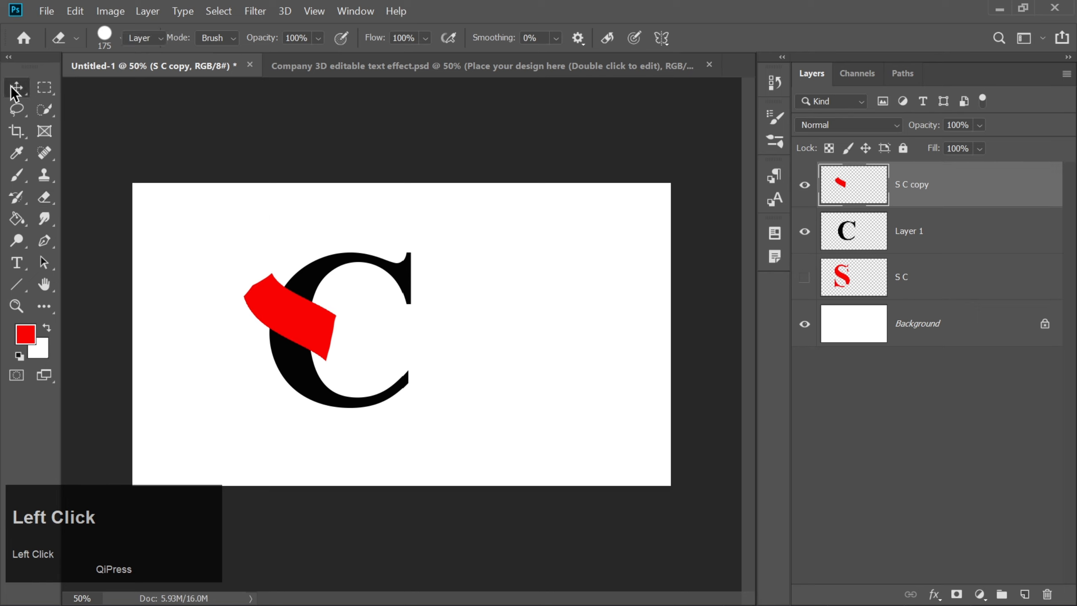
Step: Load the remaining red S strip as a selection and expand it
{"action": "left_click", "coordinate": [851, 199], "text": "ctrl"}
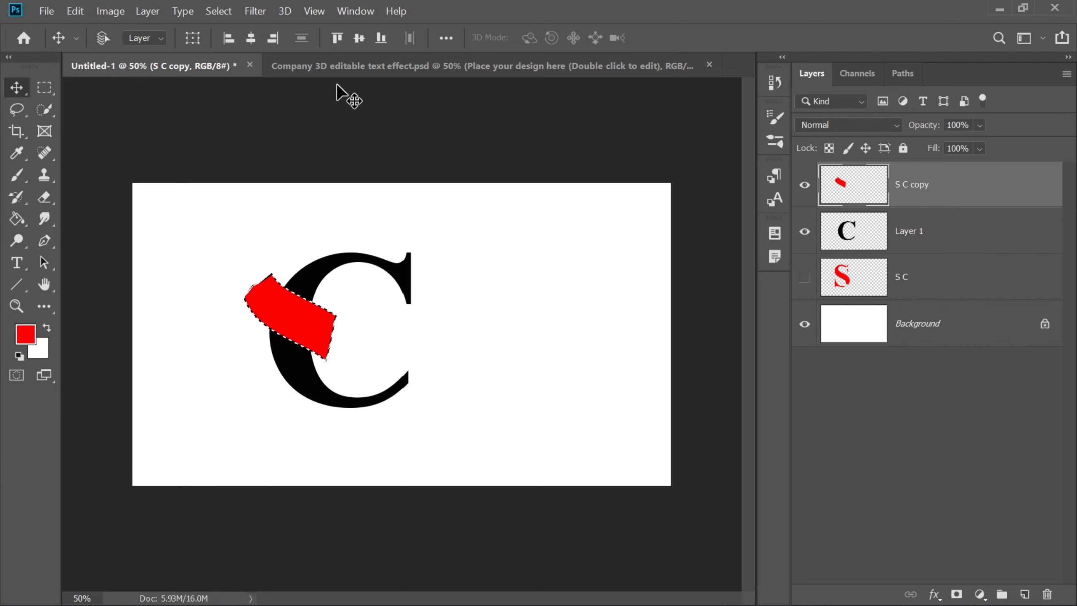
{"action": "left_click", "coordinate": [215, 11]}
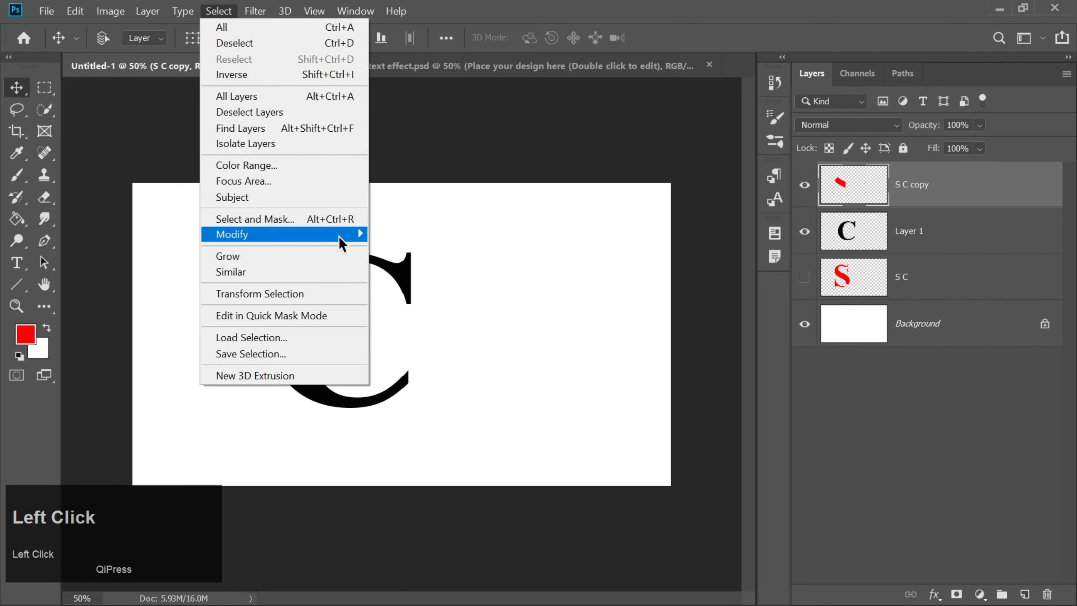
{"action": "mouse_move", "coordinate": [354, 237]}
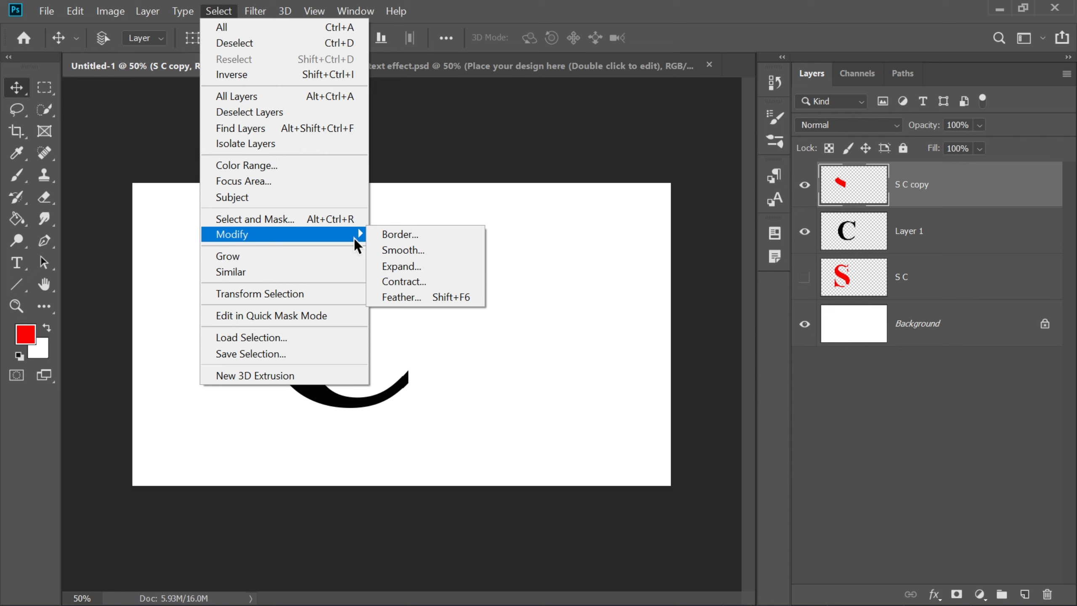
{"action": "left_click", "coordinate": [385, 266]}
{"action": "key", "text": "Return"}
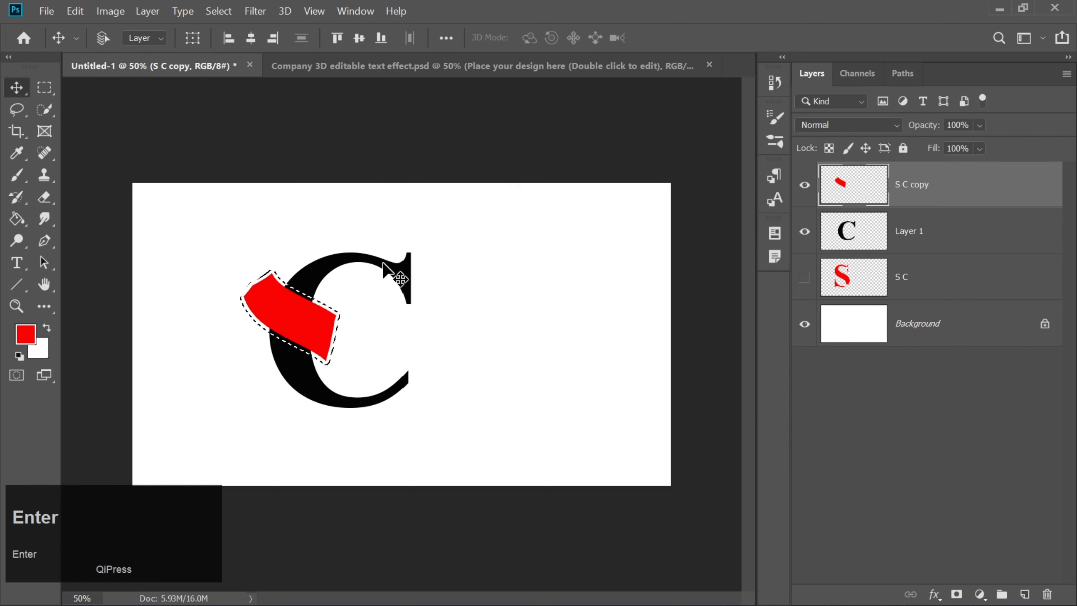
Step: Cut the expanded selection out of the C layer (Layer 1) and deselect
{"action": "left_click", "coordinate": [838, 234]}
{"action": "key", "text": "Delete"}
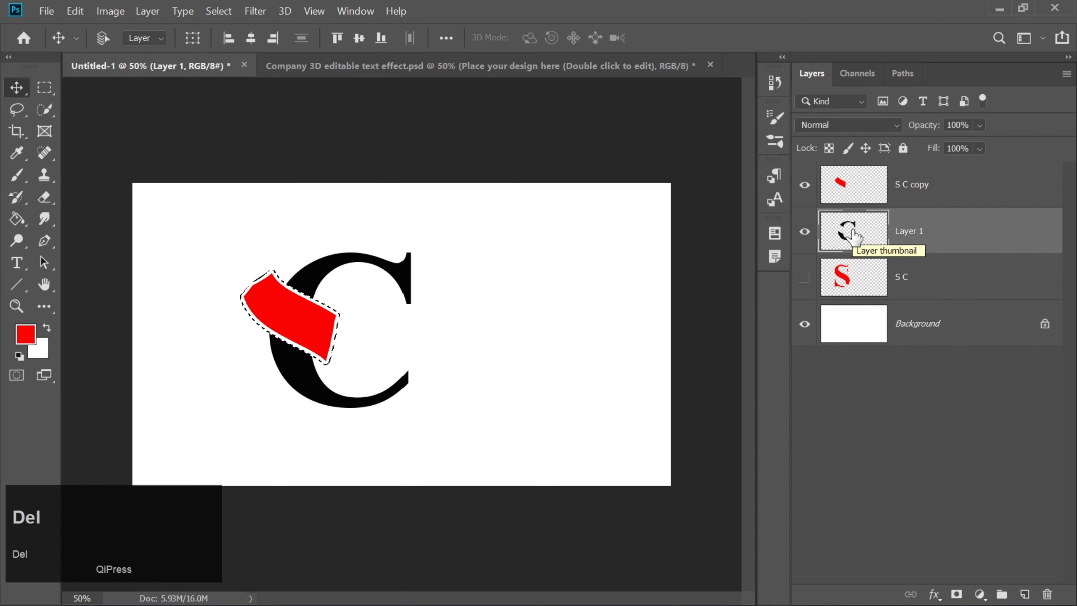
{"action": "key", "text": "ctrl+d"}
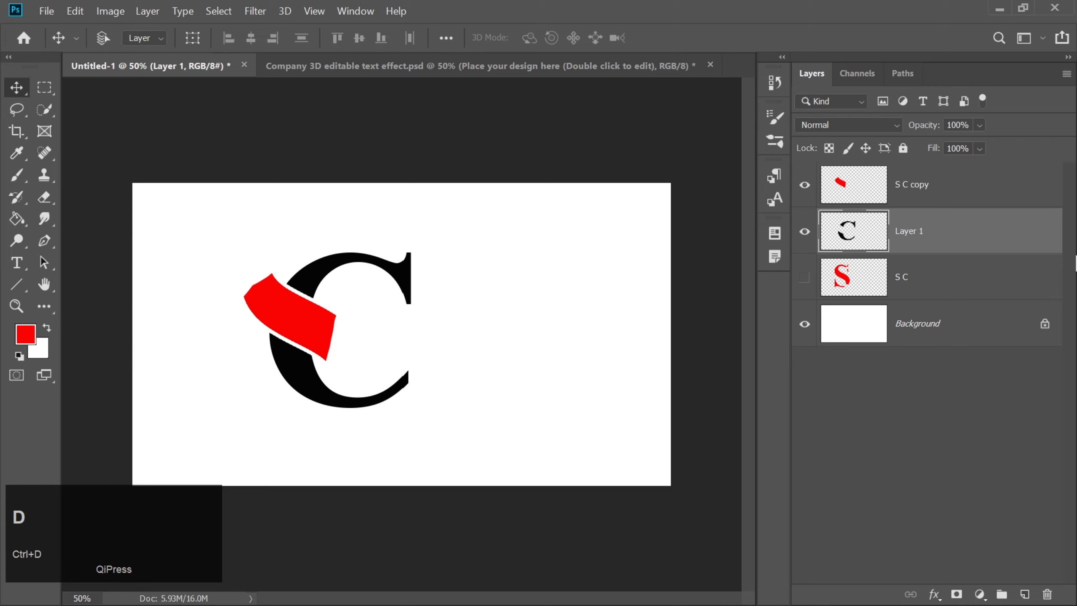
Step: Delete the S C copy layer and show the original S C layer again
{"action": "left_click", "coordinate": [846, 191]}
{"action": "key", "text": "Delete"}
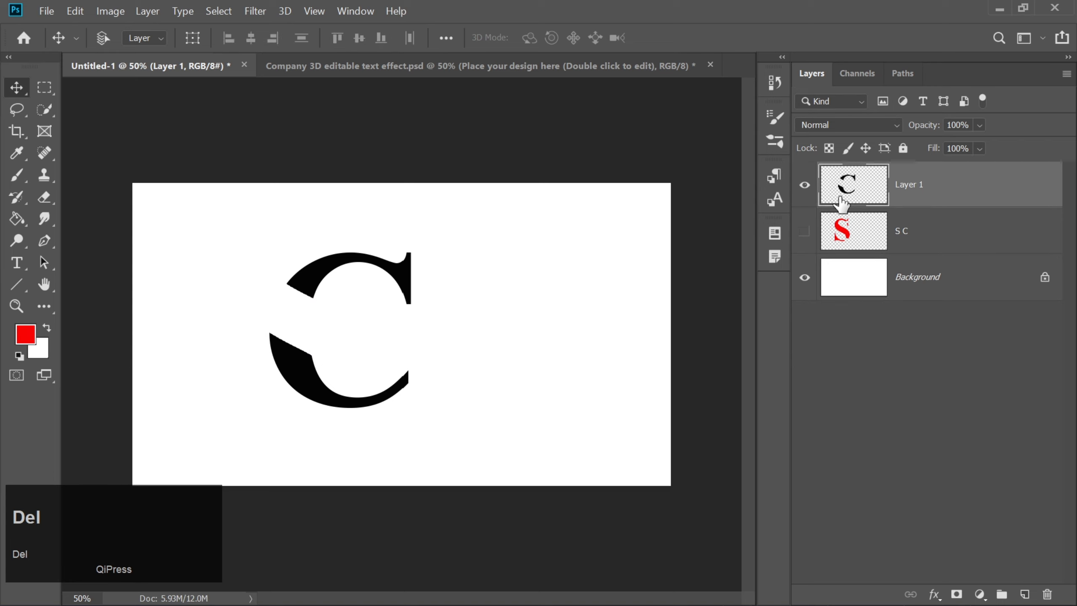
{"action": "left_click", "coordinate": [805, 231]}
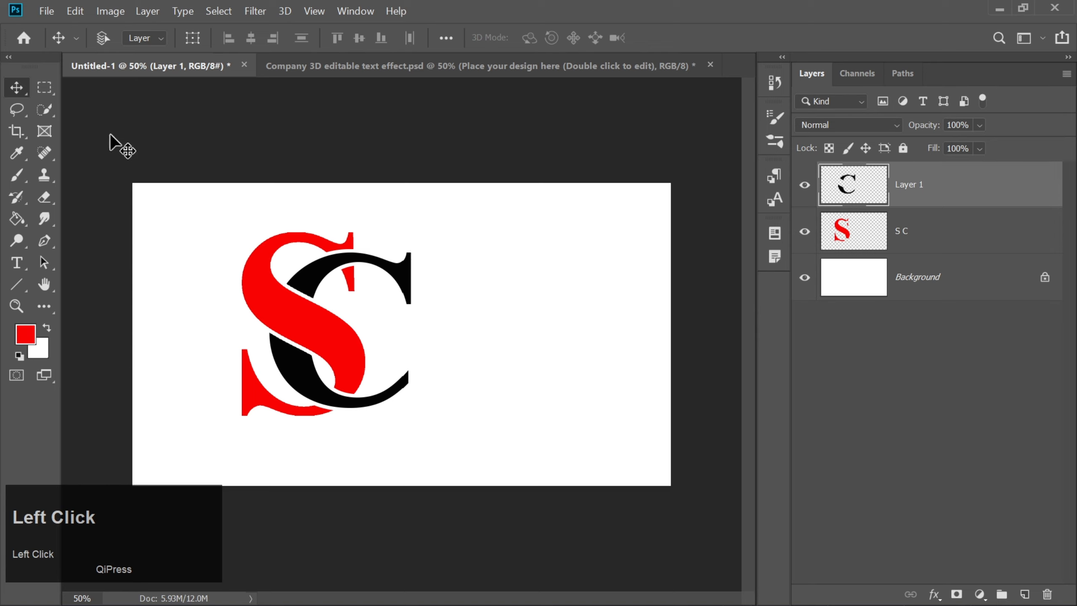
{"action": "left_click", "coordinate": [12, 89]}
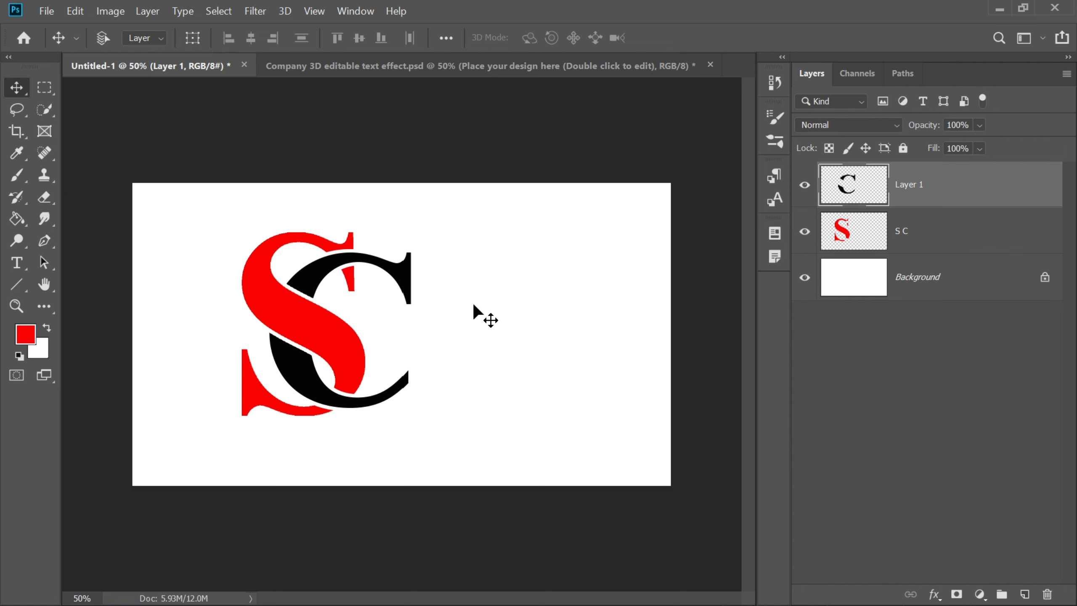
Step: Hide the Background layer and stamp the visible S and C letters into a new merged layer
{"action": "left_click", "coordinate": [806, 279]}
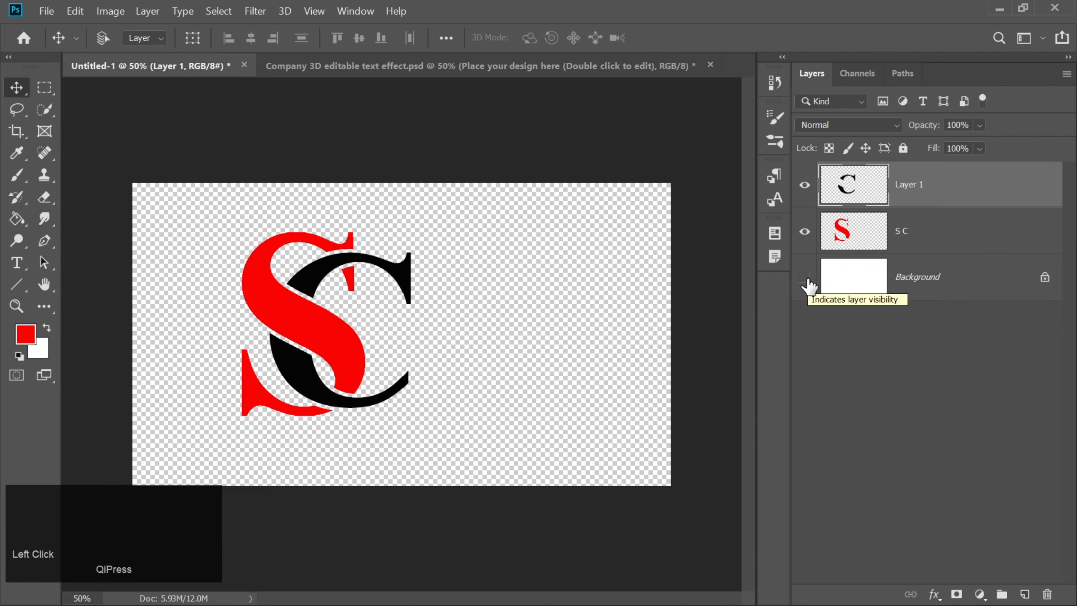
{"action": "key", "text": "ctrl"}
{"action": "key", "text": "ctrl+shift+alt+e"}
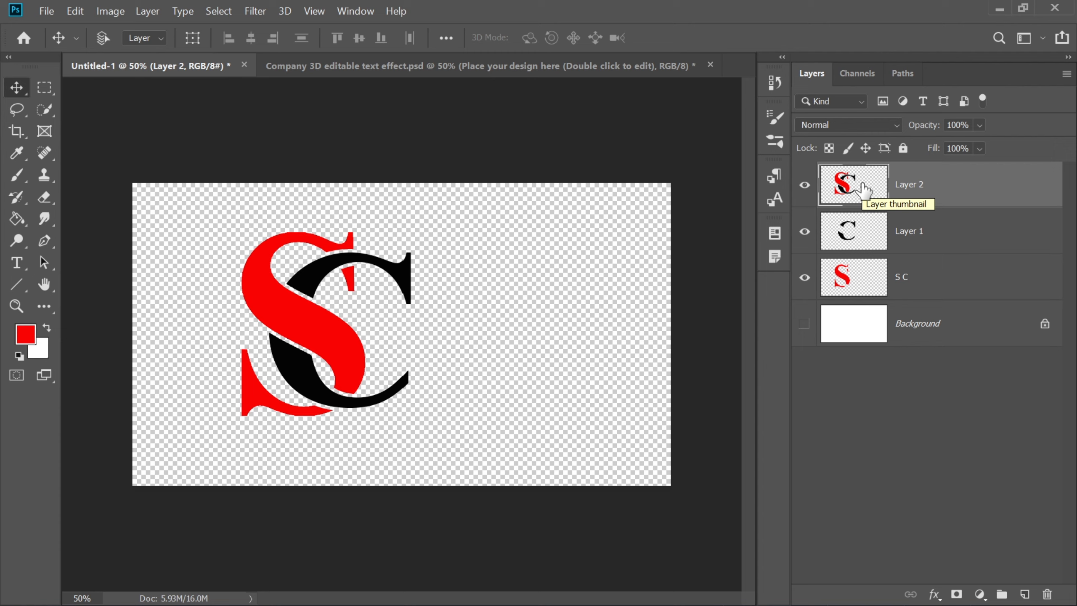
Step: Copy the merged logo into the "Place your design here" smart object of Company 3D editable text effect.psd, leaving fonts unresolved, and hide its placeholder text
{"action": "key", "text": "ctrl+c"}
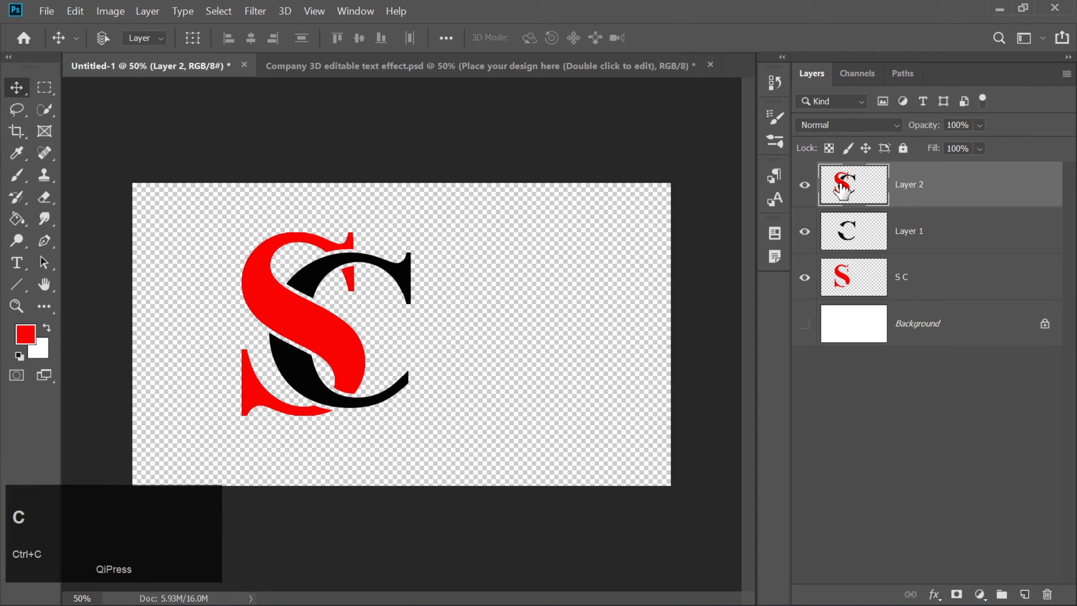
{"action": "left_click", "coordinate": [406, 74]}
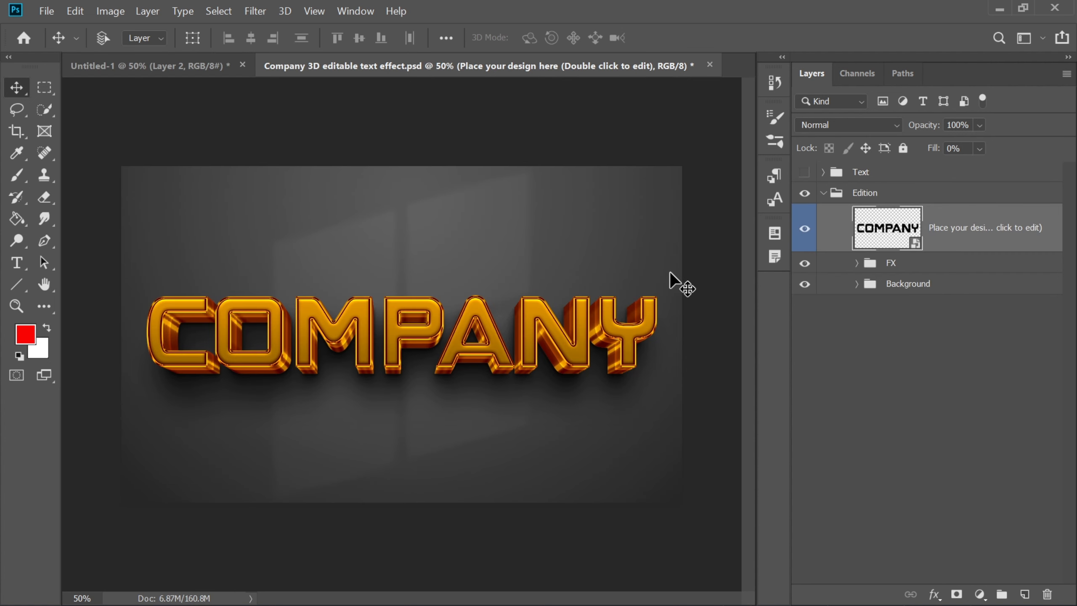
{"action": "double_click", "coordinate": [882, 238]}
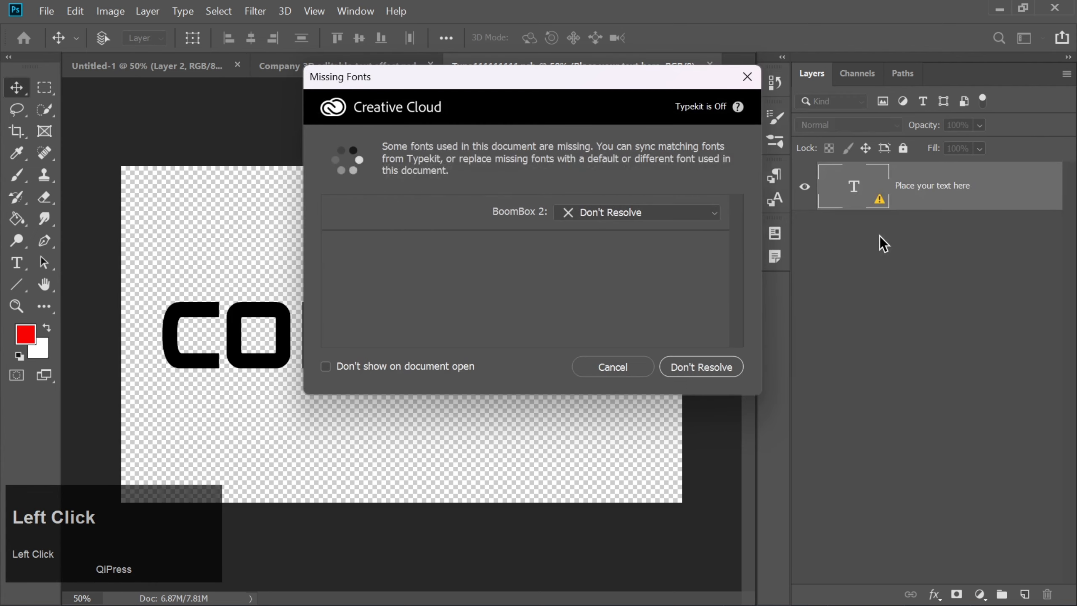
{"action": "left_click", "coordinate": [609, 369]}
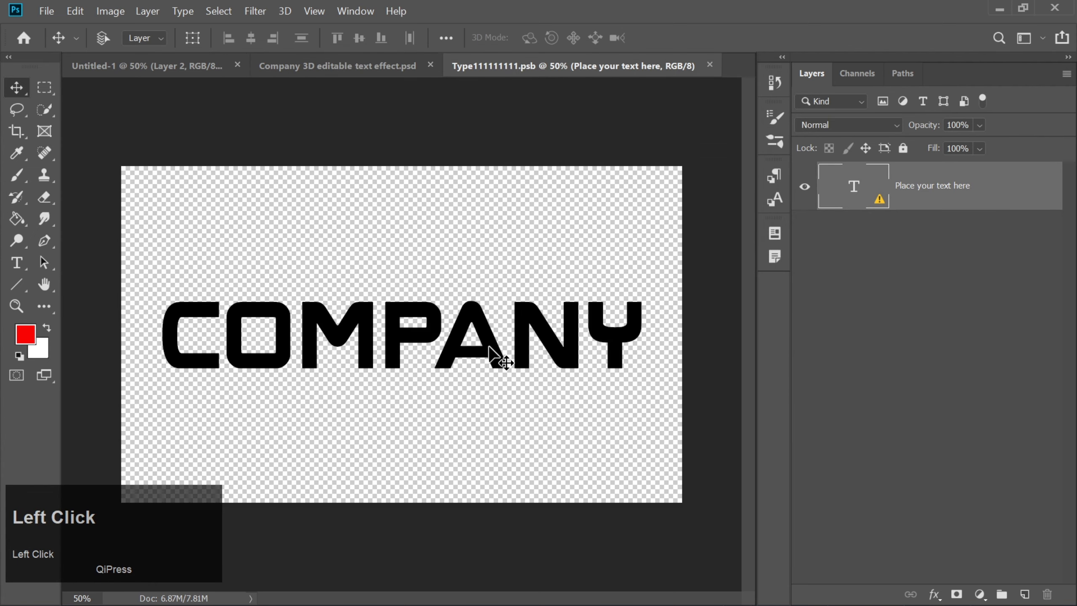
{"action": "key", "text": "ctrl+v"}
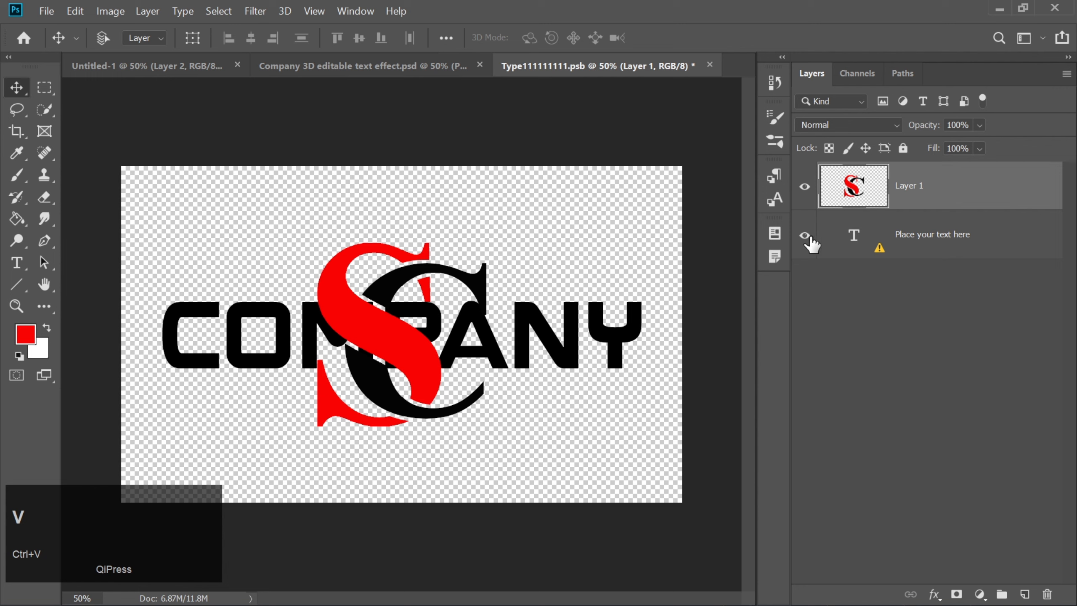
{"action": "left_click", "coordinate": [809, 238]}
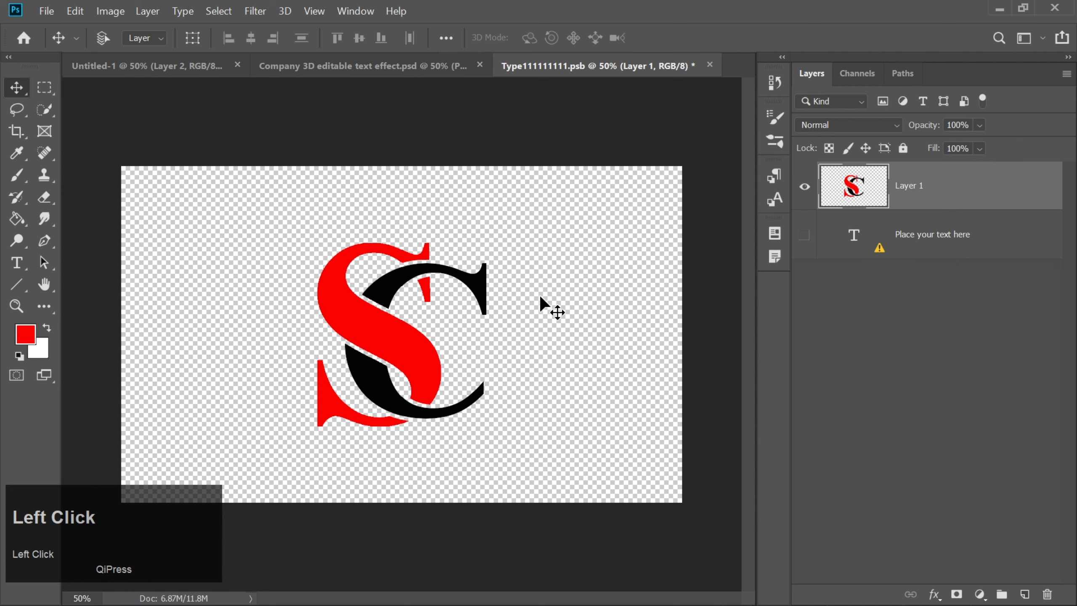
Step: Enlarge the pasted SC logo slightly about its centre, and close the smart object document with its changes saved
{"action": "key", "text": "ctrl+t"}
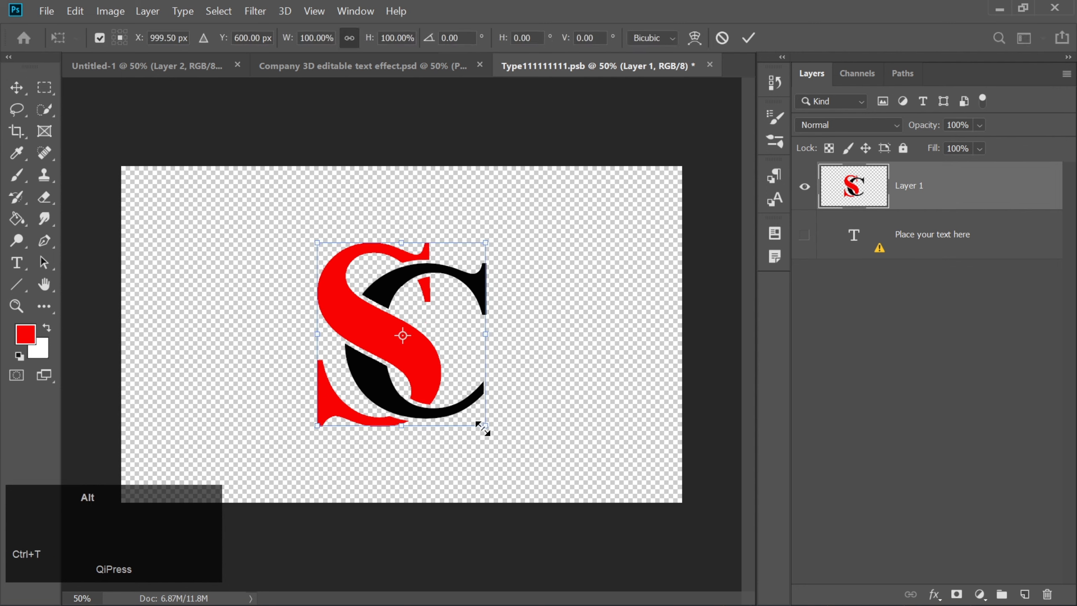
{"action": "left_click_drag", "start_coordinate": [484, 426], "coordinate": [491, 440]}
{"action": "key", "text": "Return"}
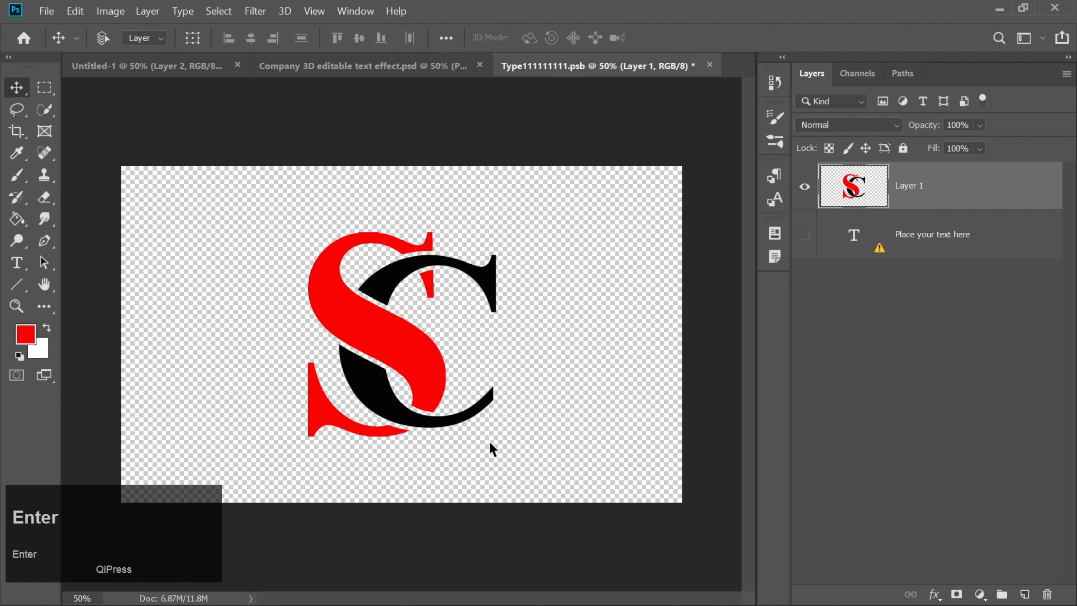
{"action": "left_click", "coordinate": [710, 64]}
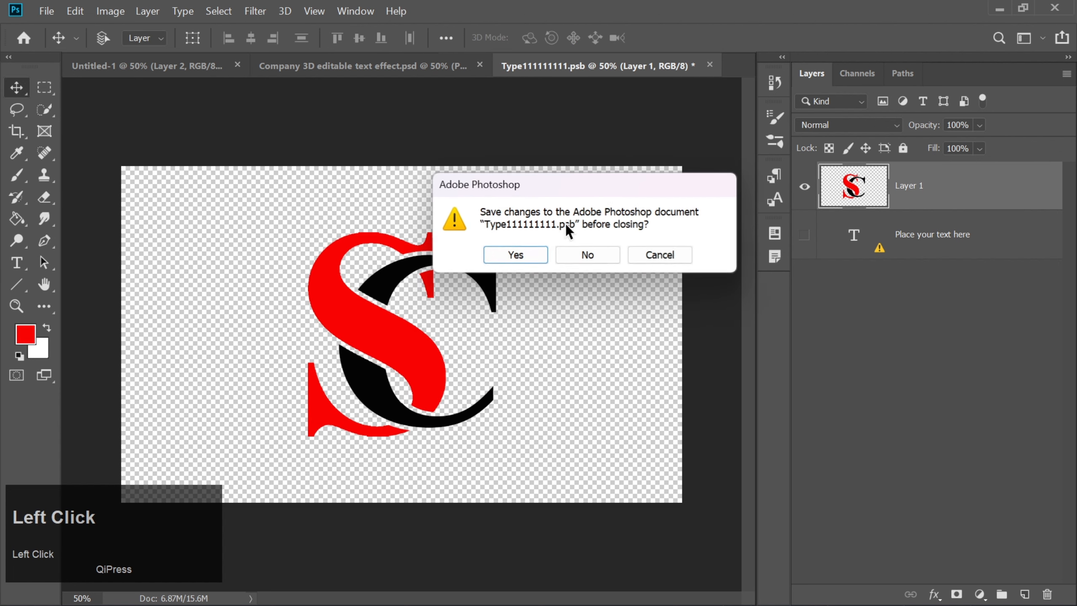
{"action": "left_click", "coordinate": [515, 255]}
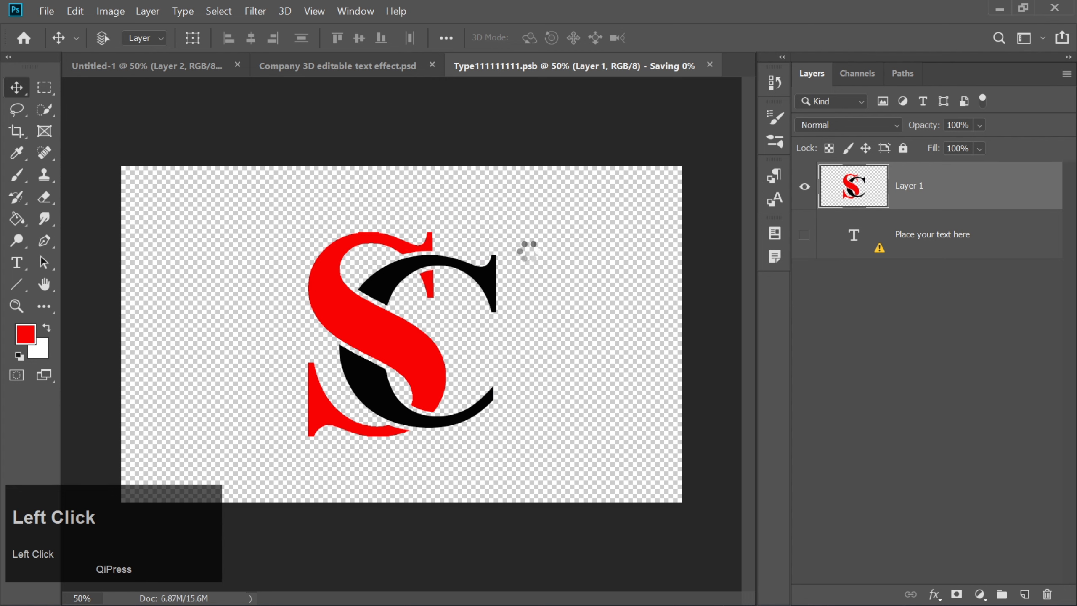